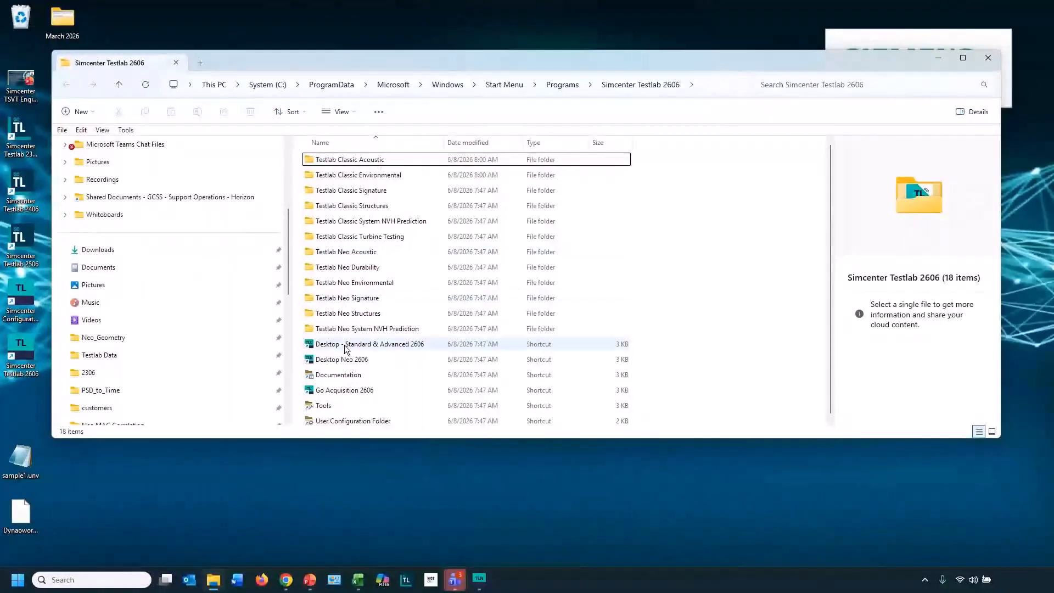
click(424, 345)
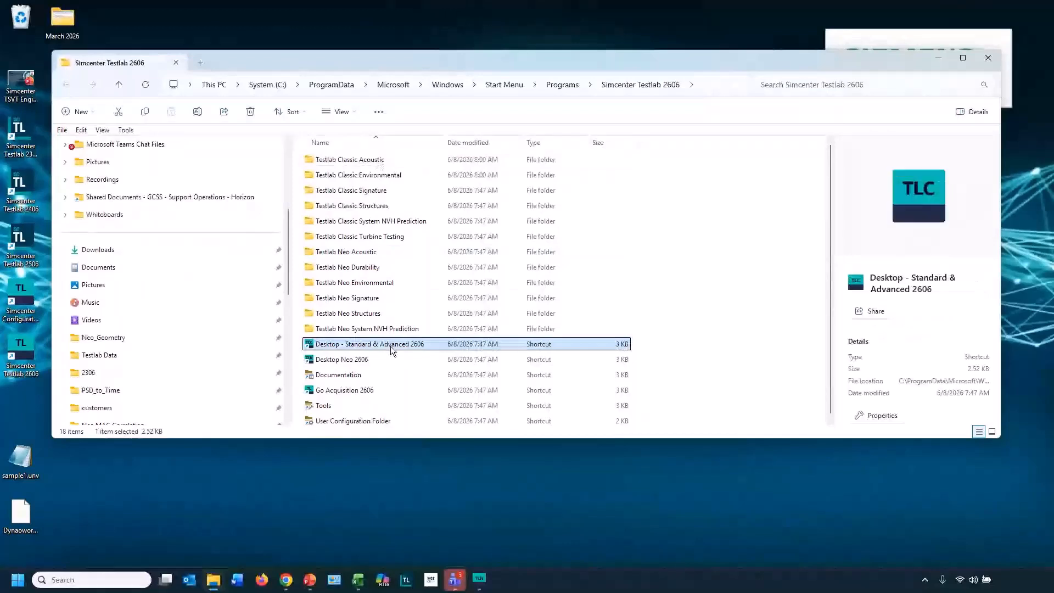
click(384, 359)
click(384, 390)
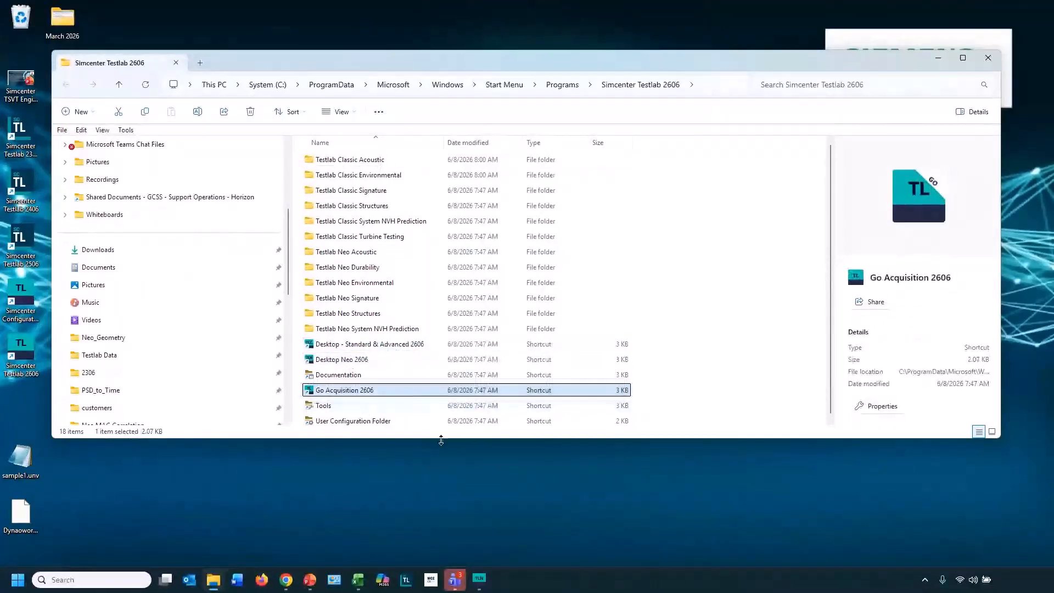
- Switch to the Simcenter Testlab Desktop Neo window and open the Block Editor by way of the View Data task
mouse_move(484, 586)
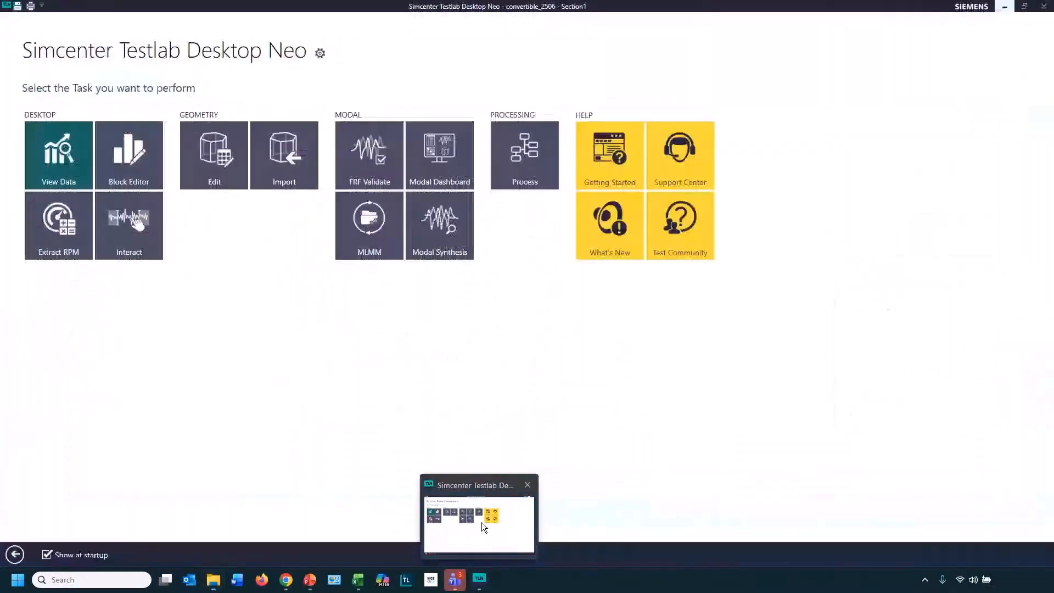
click(481, 522)
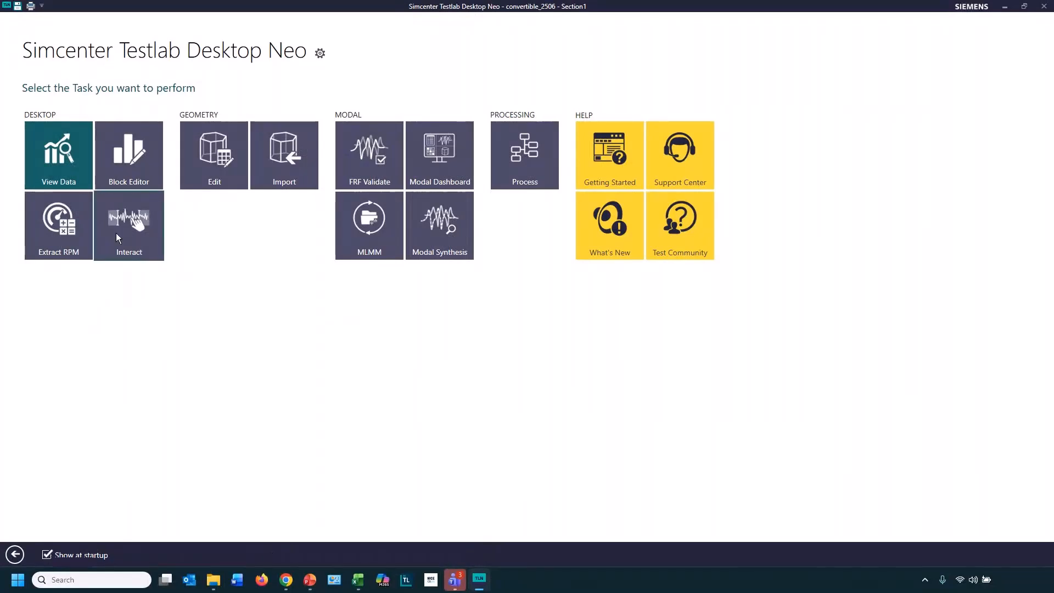
click(72, 165)
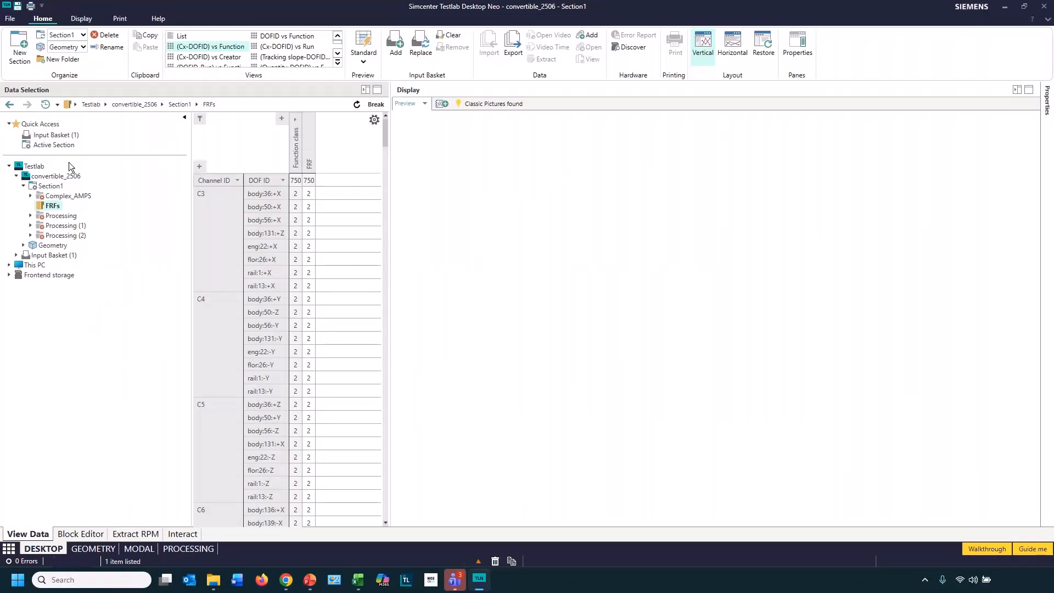
click(82, 534)
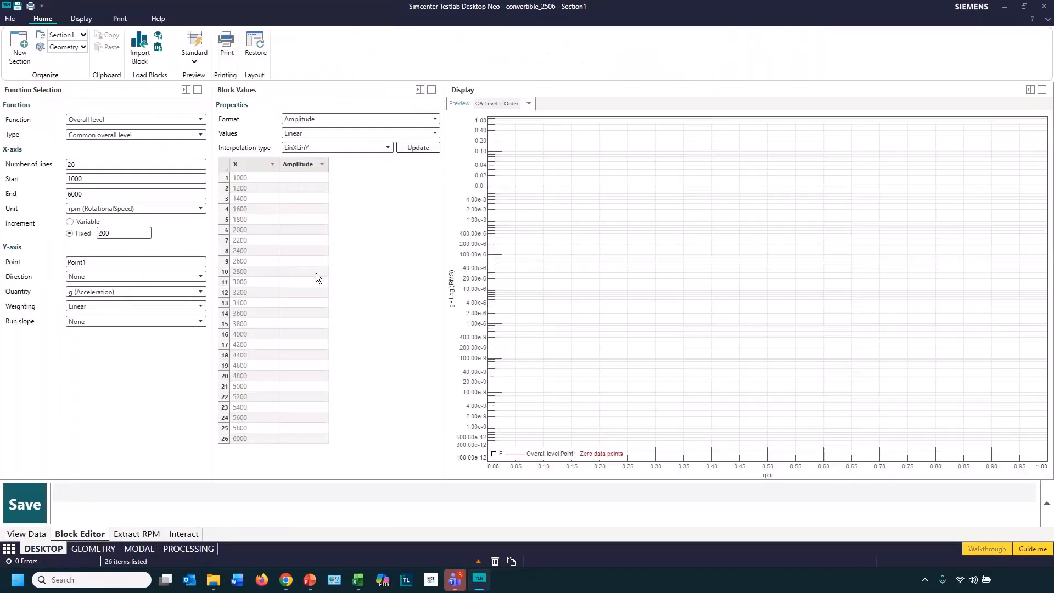
click(111, 119)
scroll(99, 139, up, 1)
click(96, 121)
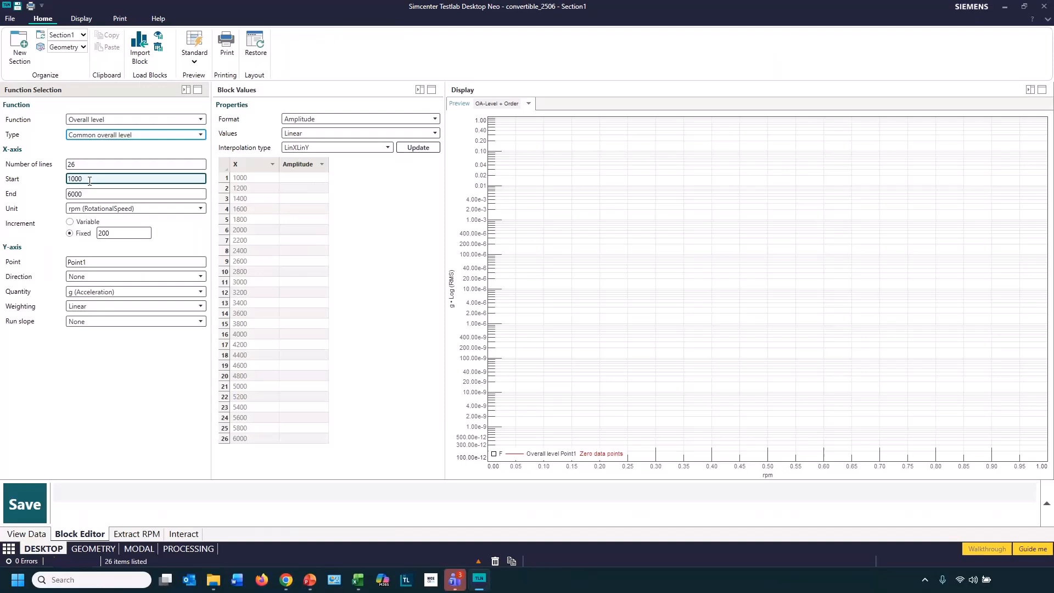
- Enter the amplitudes 1, 2, 1, 2, 4, 5, 6, 5, 4, 3 and 2 for the rows from 1000 to 3000 rpm
click(309, 179)
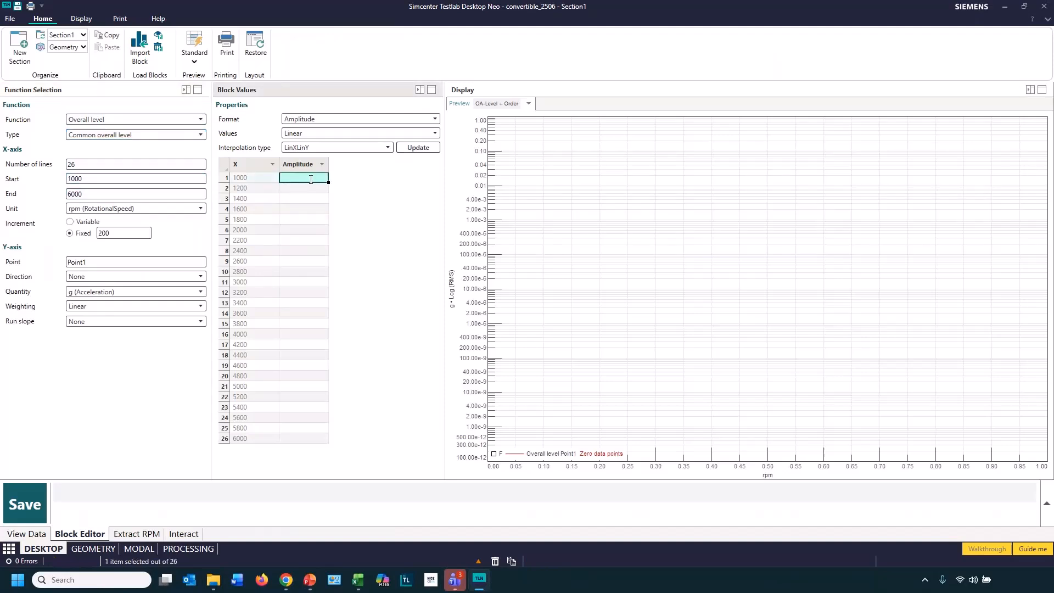
text(1)
key(Return)
text(2)
key(Return)
text(1)
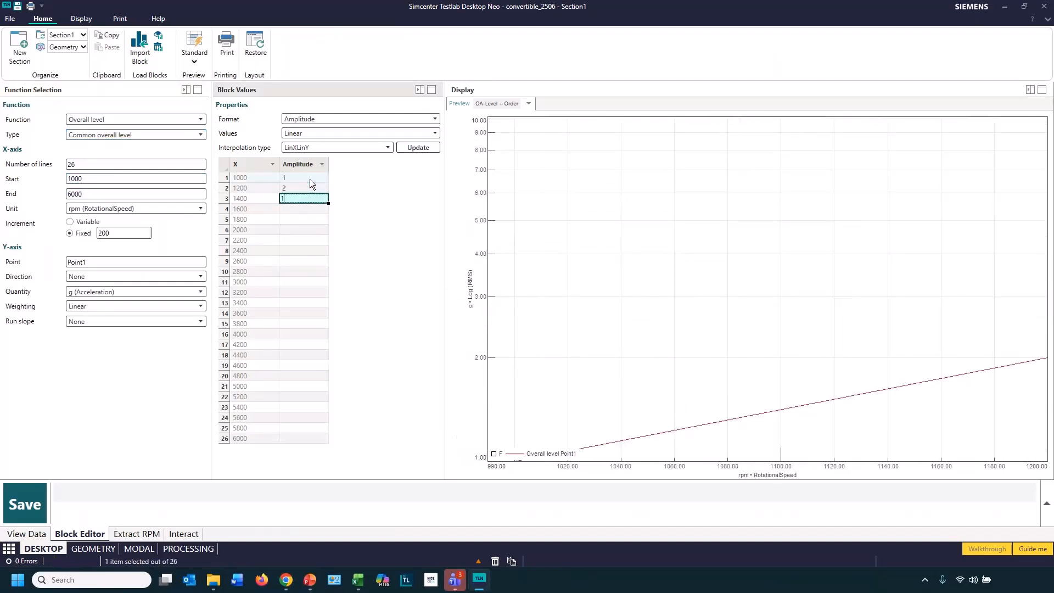
key(Return)
text(2 4 5 6 5 )
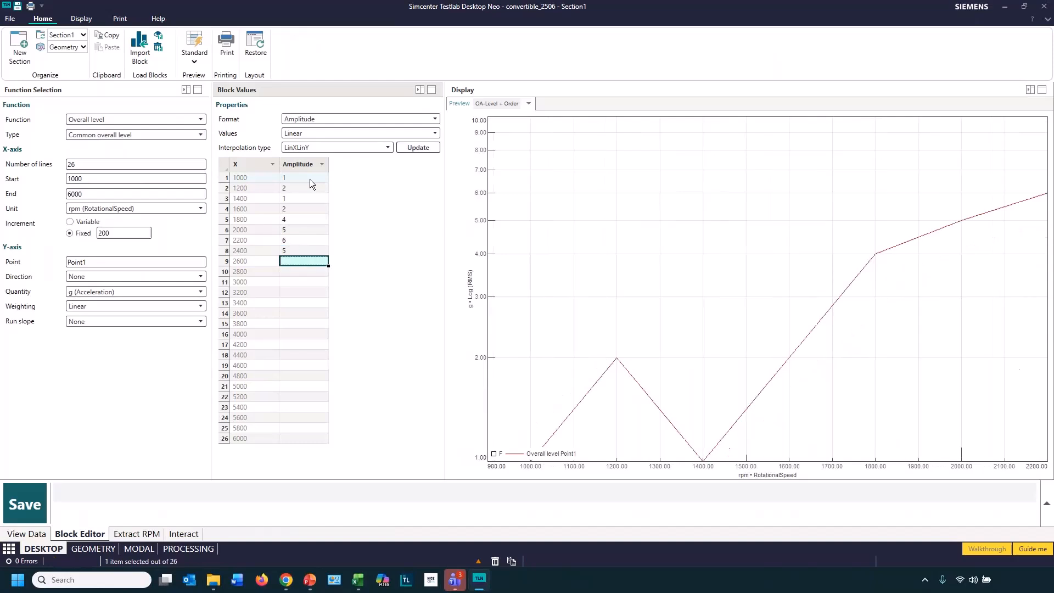
text(4)
key(Return)
text(3)
key(Return)
text(2)
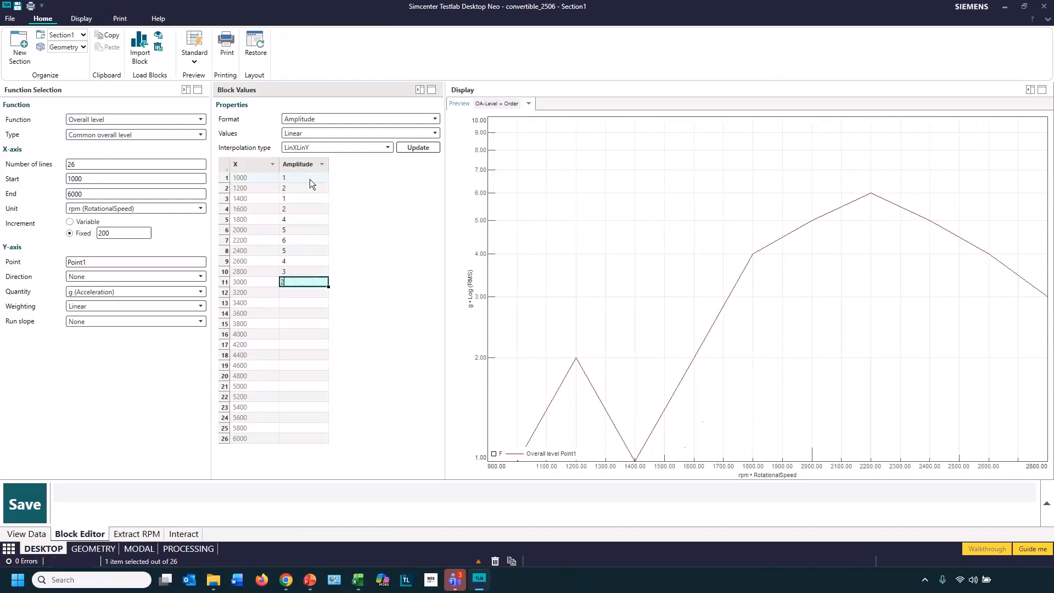
click(255, 324)
- Copy the amplitude 2 from the 3000 rpm row into all rows from 3200 to 6000 rpm
double_click(287, 282)
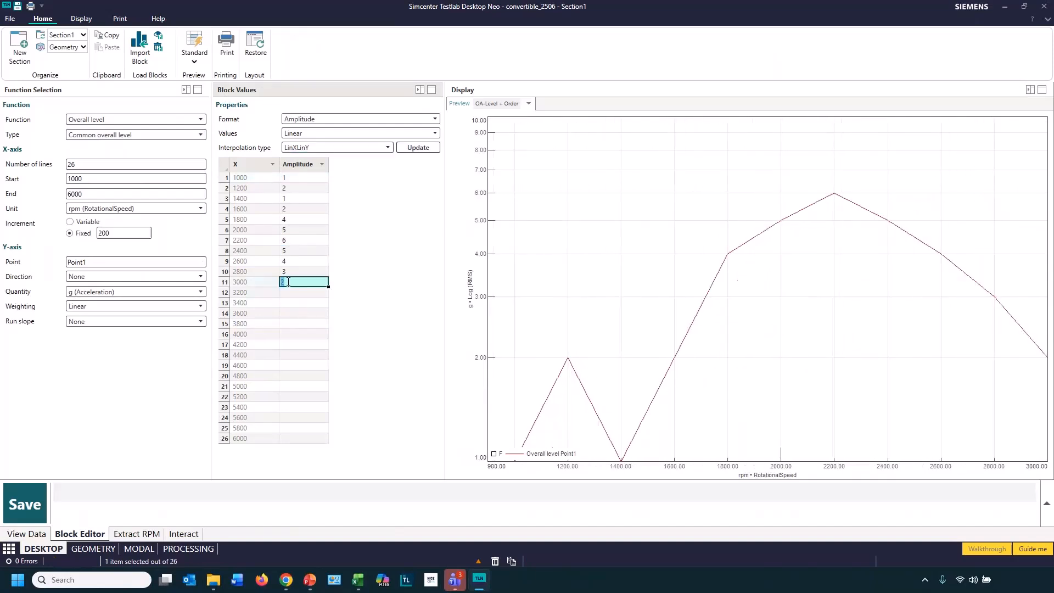
drag(317, 292, 347, 486)
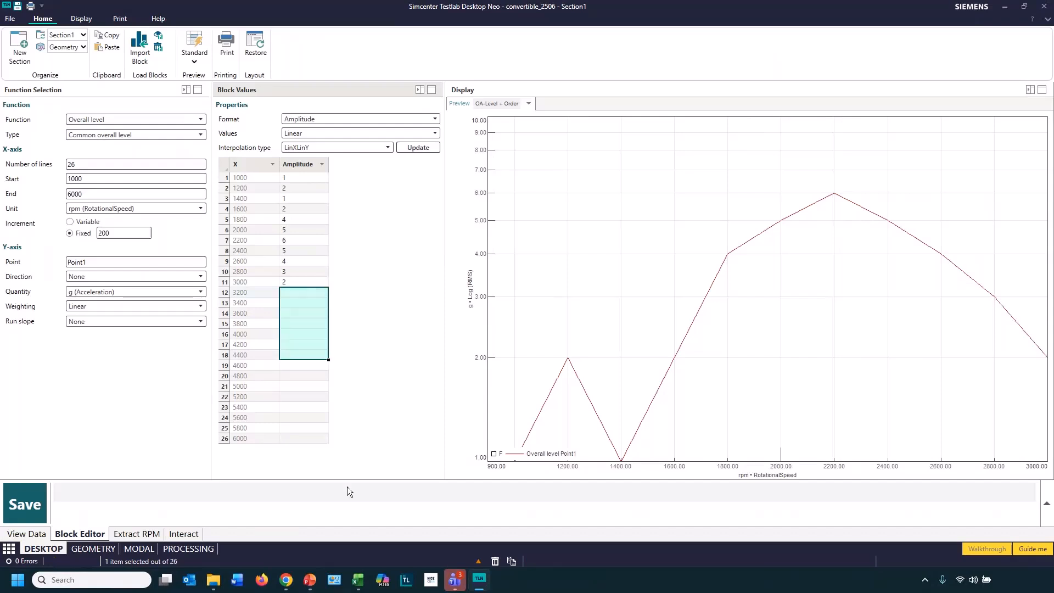
shift+click(311, 441)
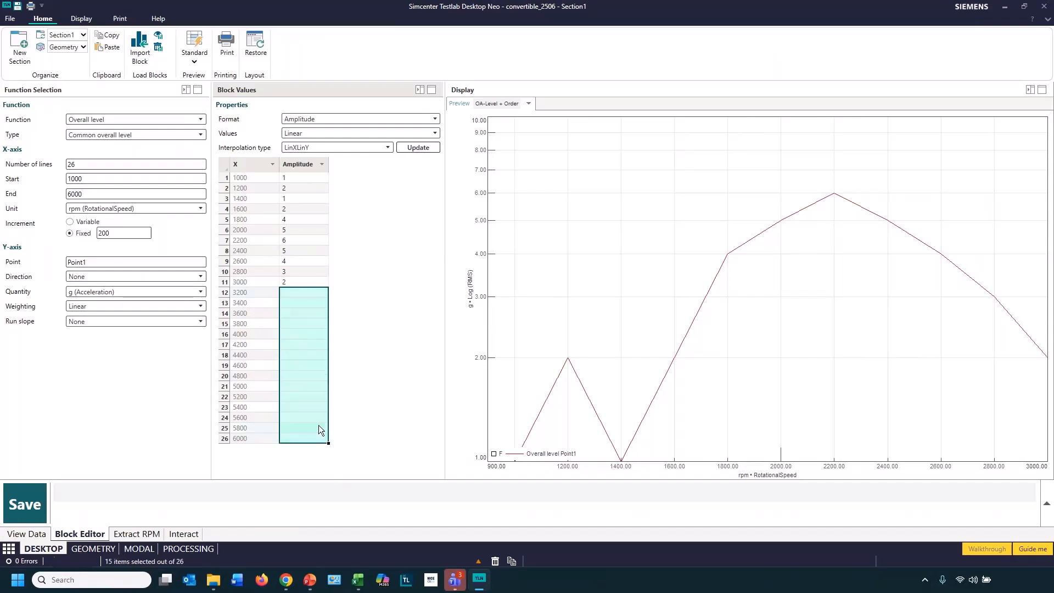
key(ctrl+v)
click(244, 295)
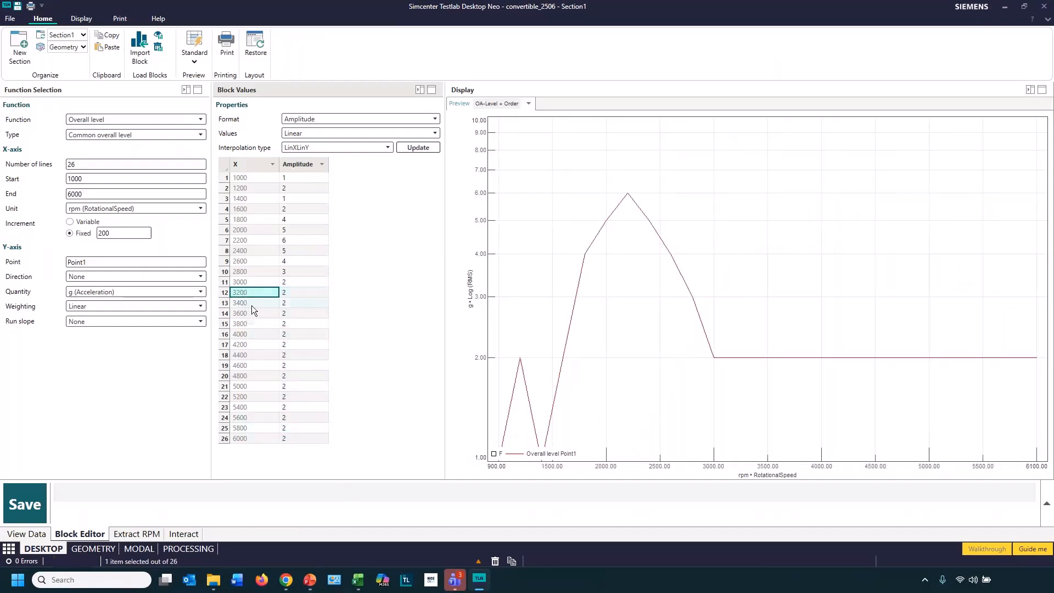
- Save the overall level block to the active section and set the Y-axis point name to REF
click(37, 511)
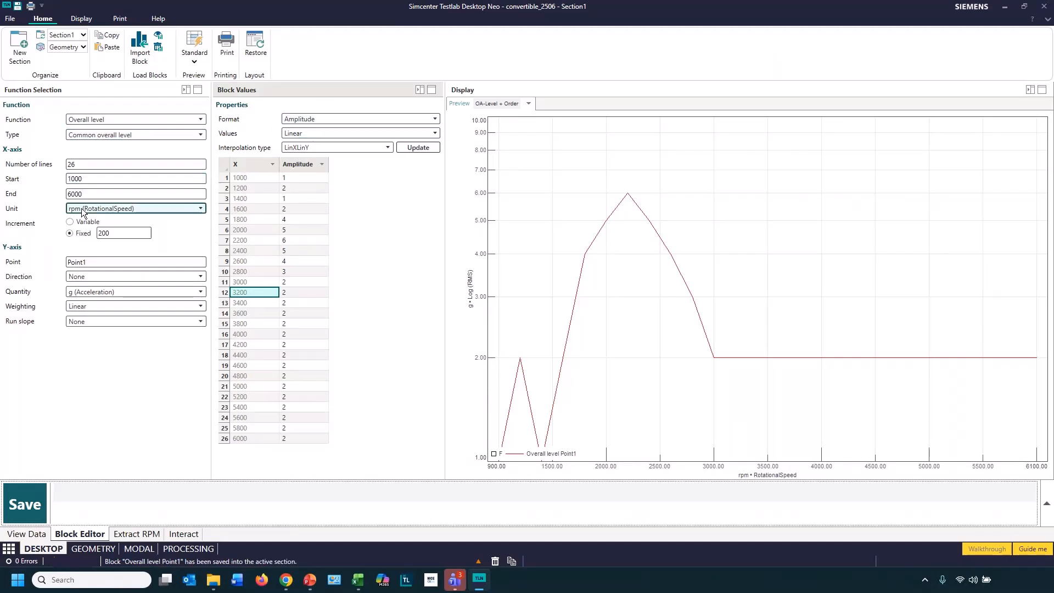
double_click(80, 262)
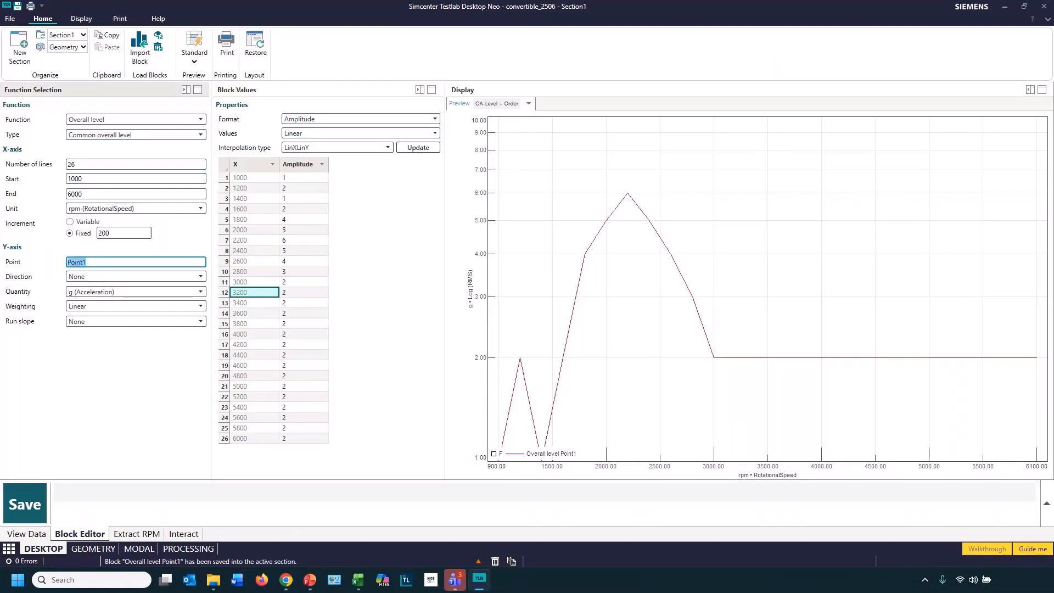
text(VRE)
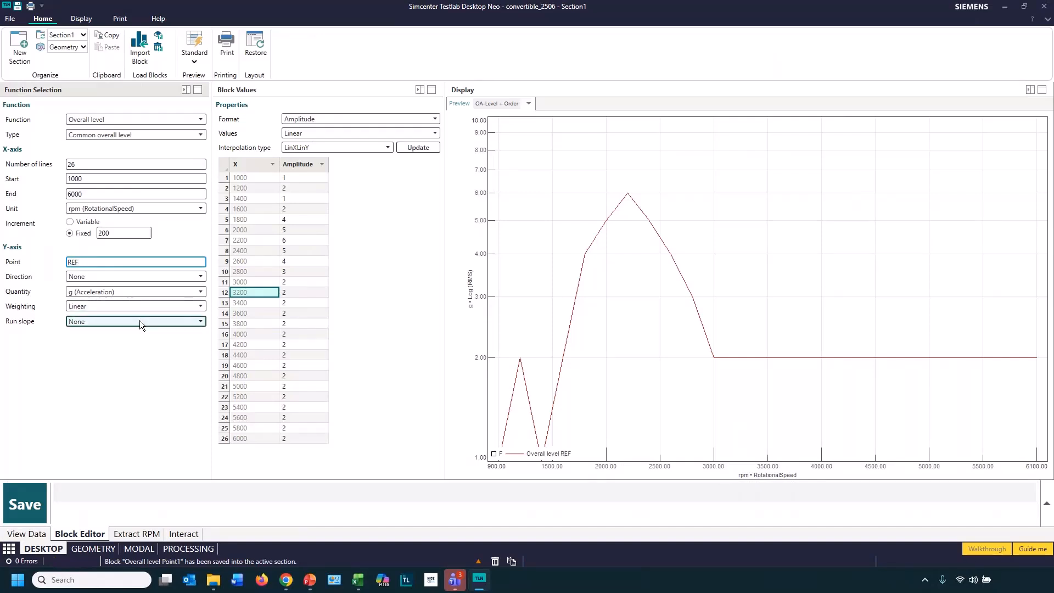
- Import the block FRF body:31:-Y/rail:2:+Z from the FRFs folder in Section1 of convertible_2506
click(144, 56)
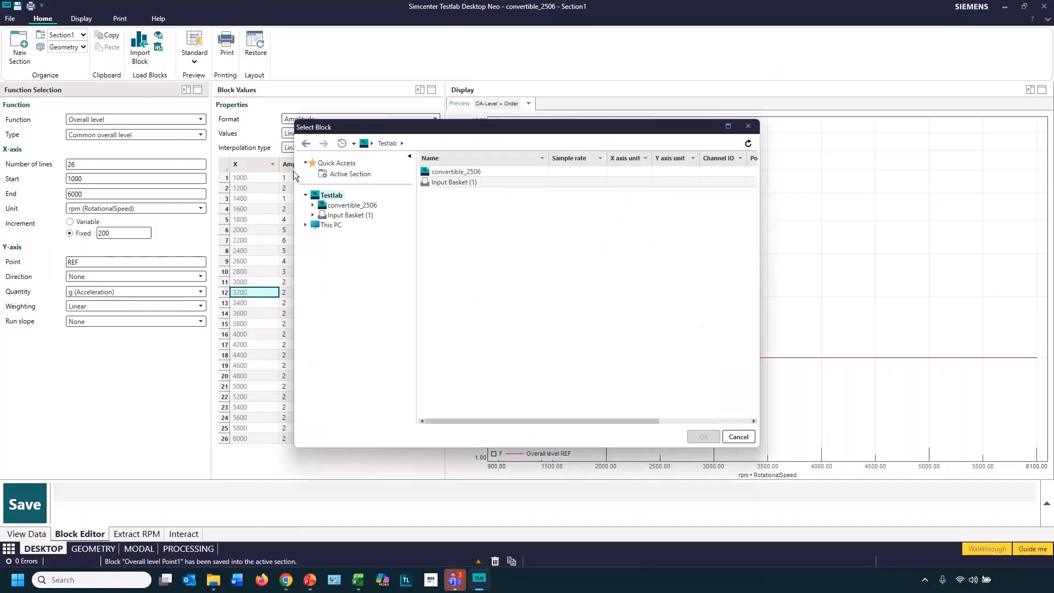
double_click(356, 207)
double_click(352, 215)
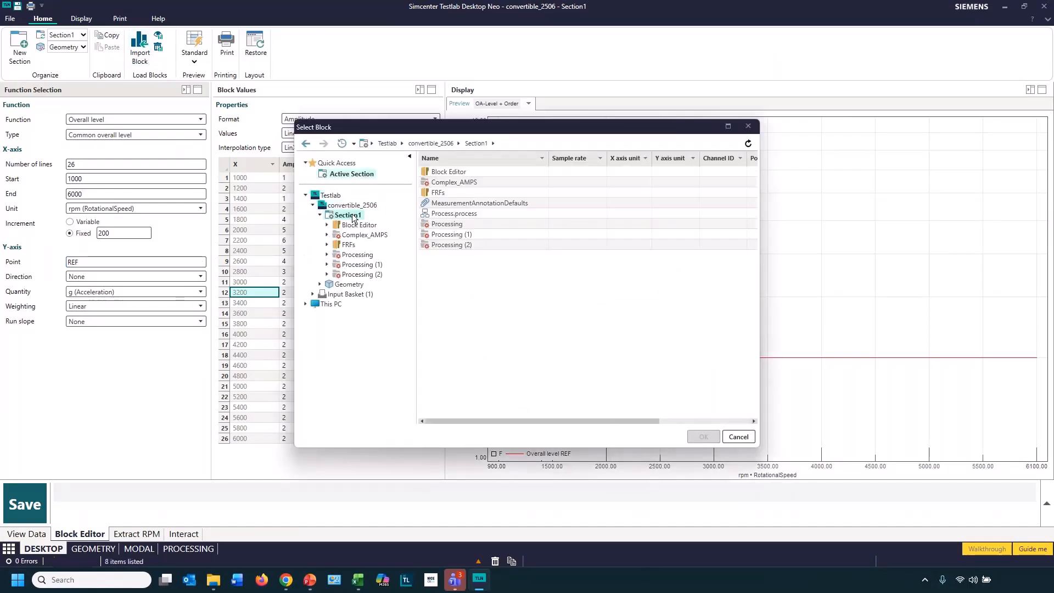
double_click(349, 245)
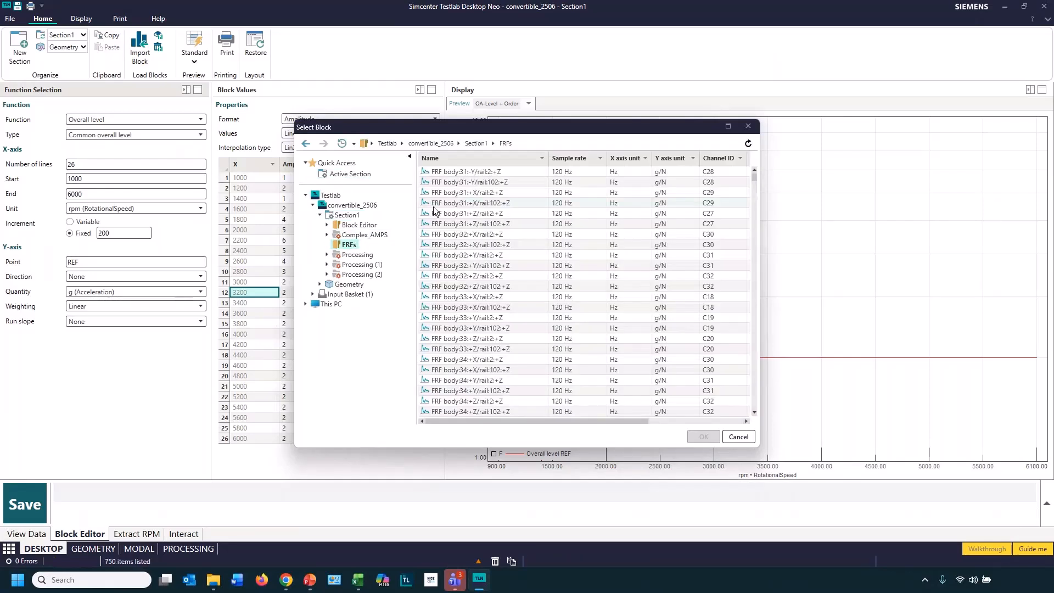
click(464, 171)
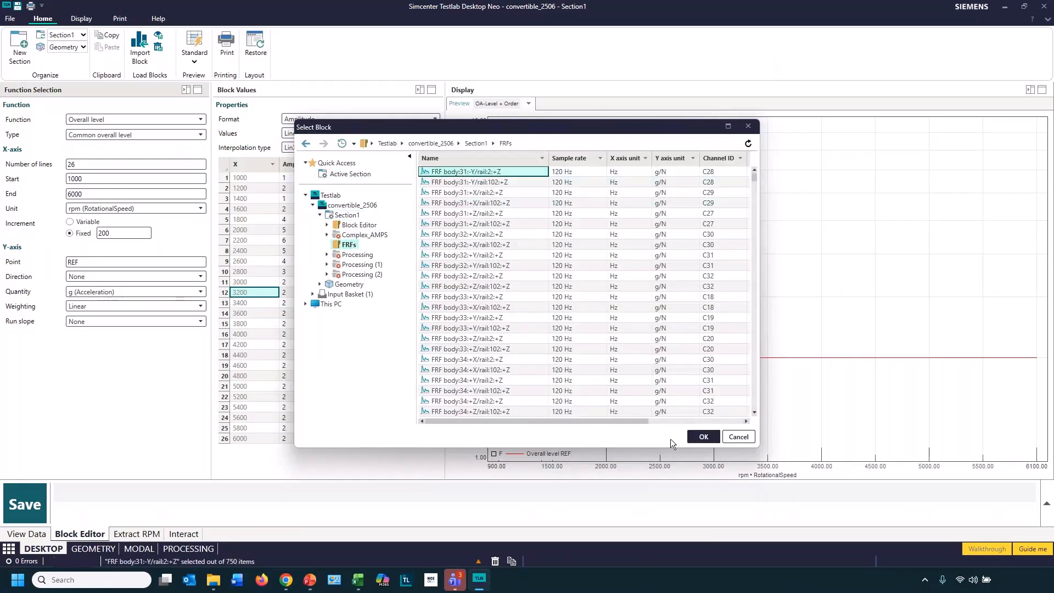
click(702, 437)
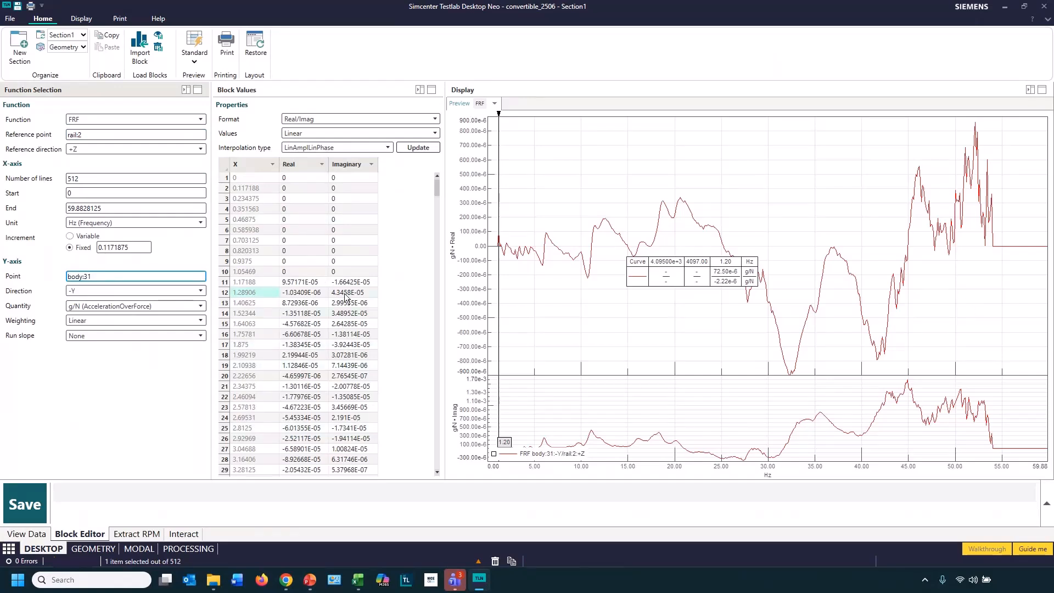
- Set the FRF's X-axis increment to Variable and select the full Real and Imaginary columns of the block values
drag(302, 296, 377, 360)
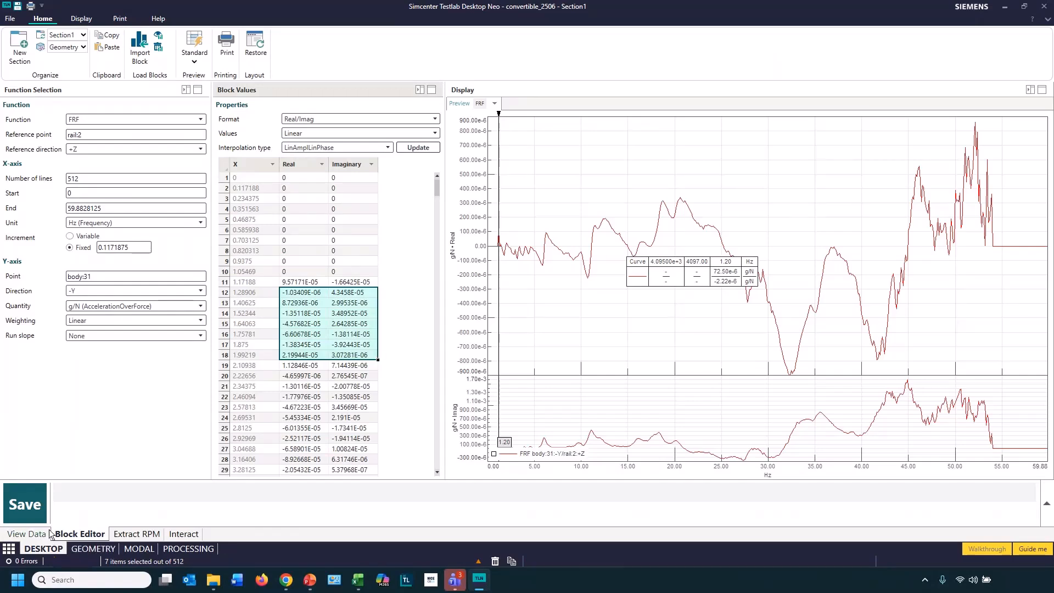
drag(298, 175, 379, 241)
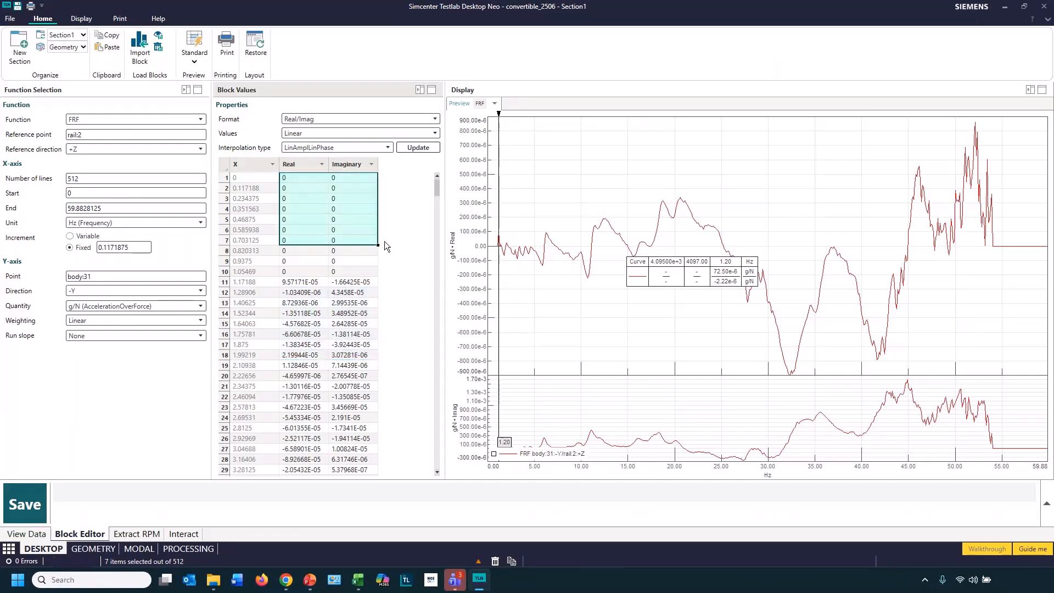
click(252, 188)
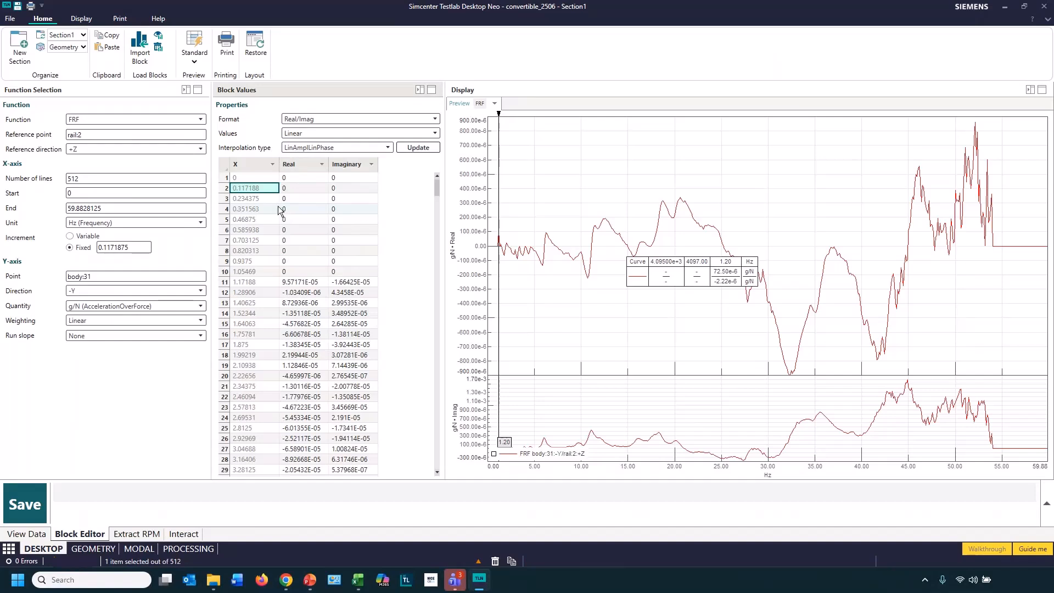
click(238, 166)
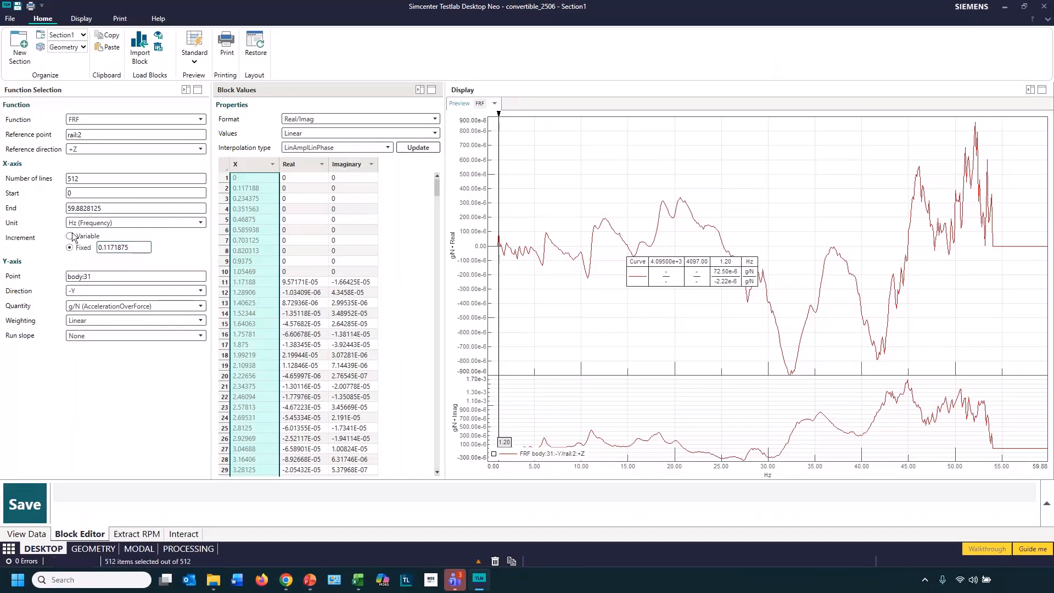
click(242, 240)
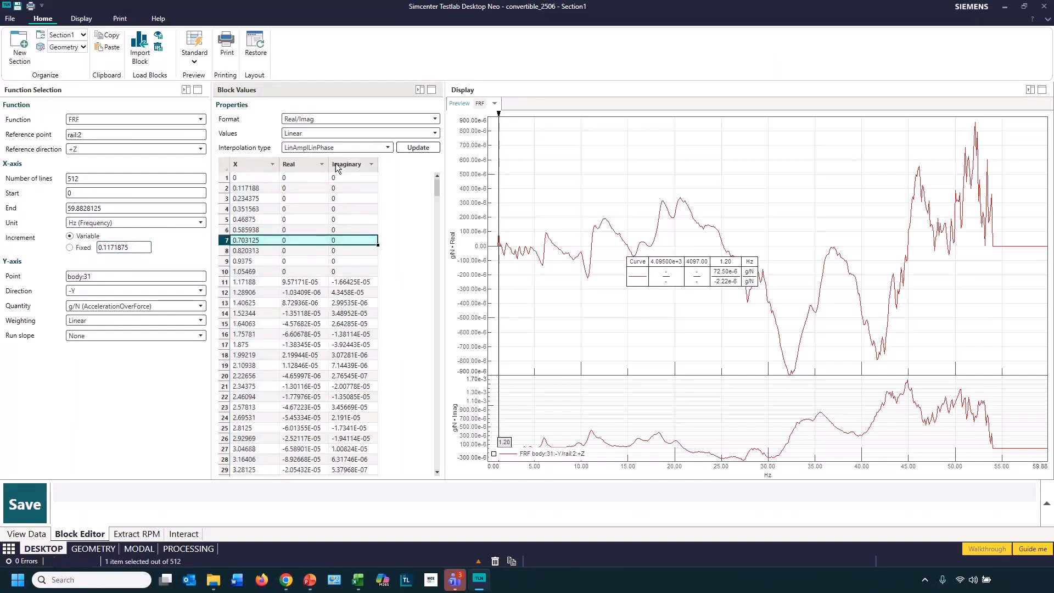
drag(290, 171, 362, 165)
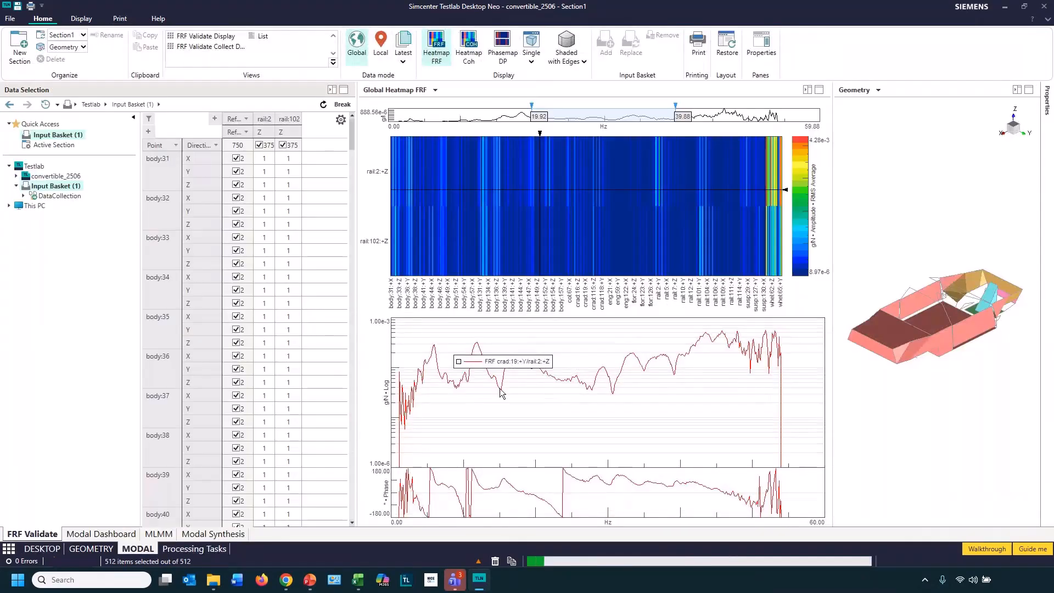
- Run the modal estimation on the FRF data in the Modal Dashboard
click(101, 534)
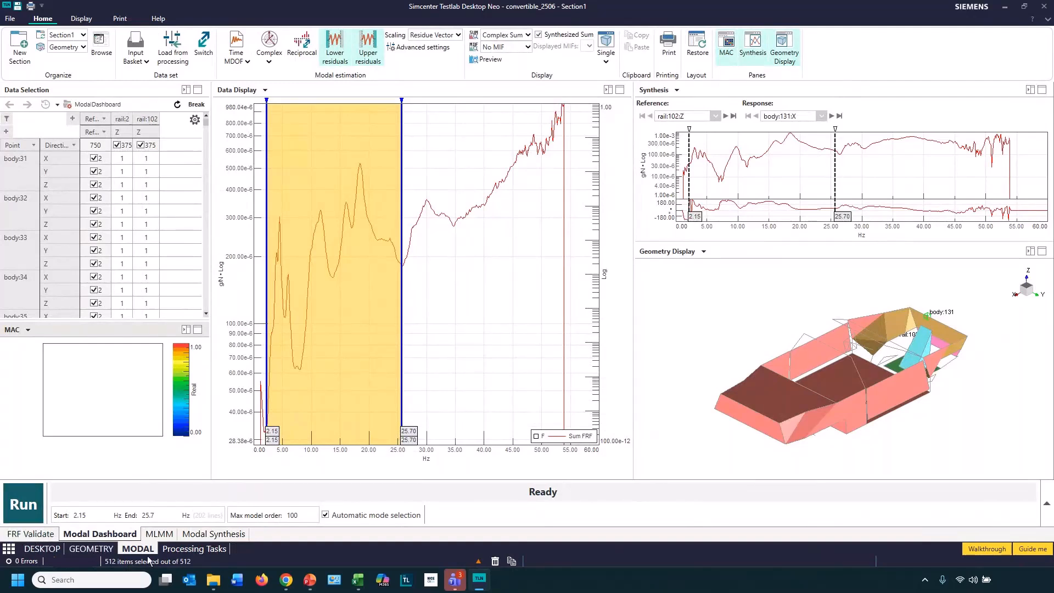
click(23, 504)
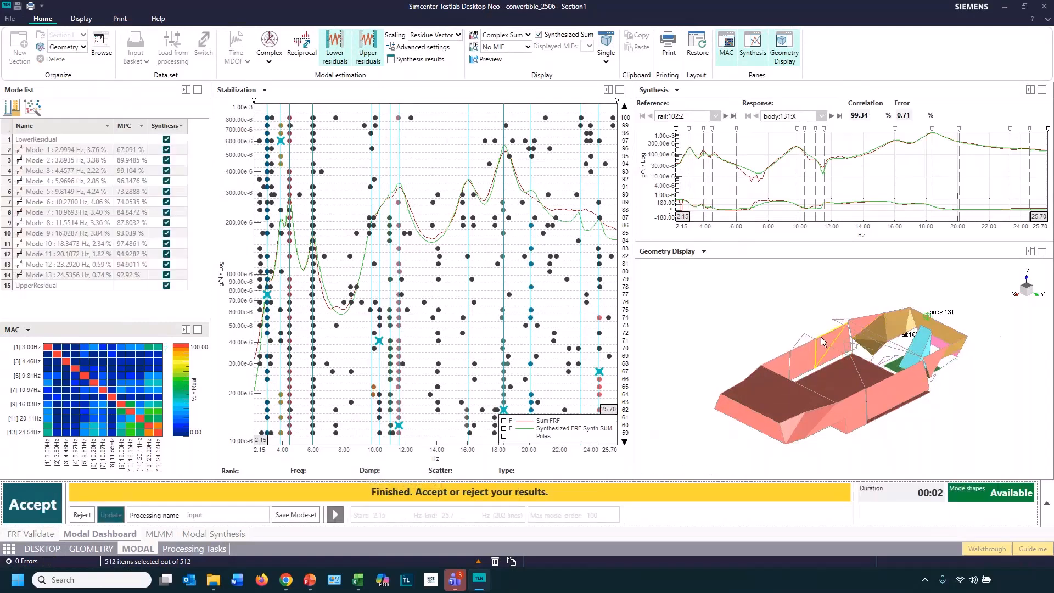
- Animate Mode 2 on the geometry, the Mode 9 and Mode 10 pair from the MAC matrix, and Mode 5
click(67, 159)
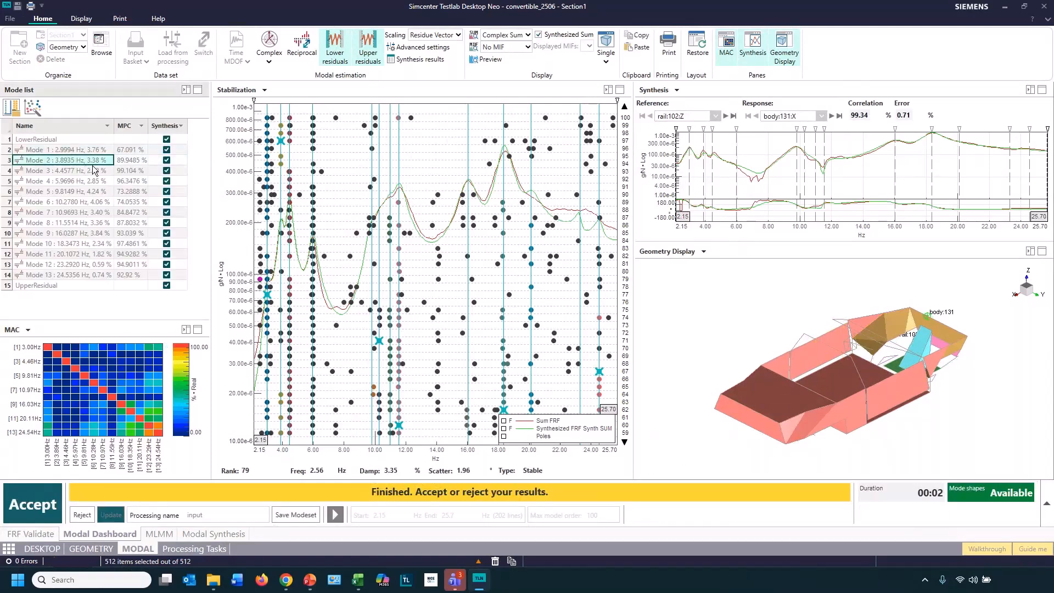
click(335, 514)
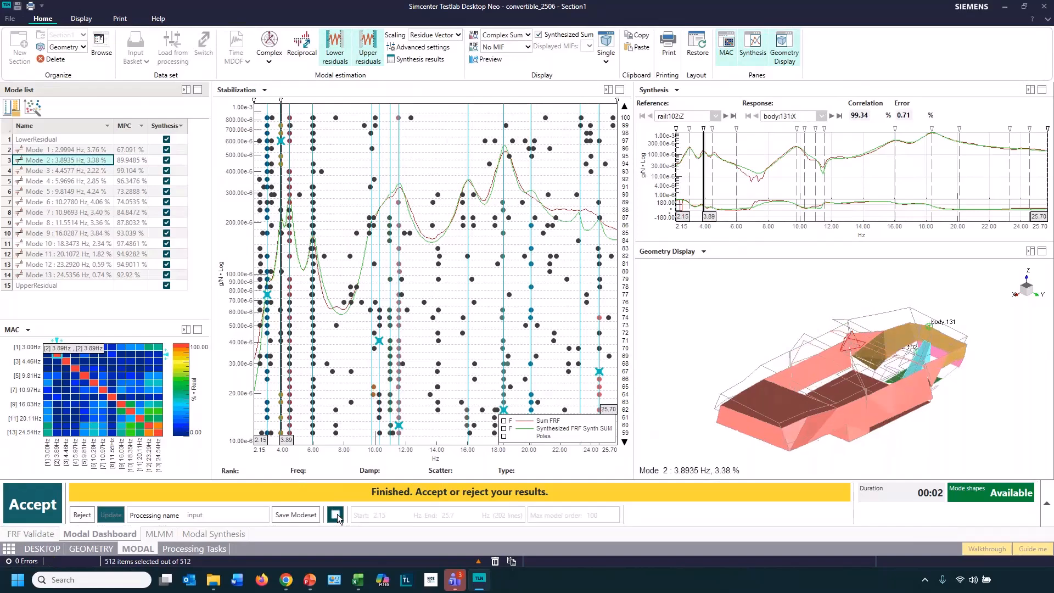
click(131, 406)
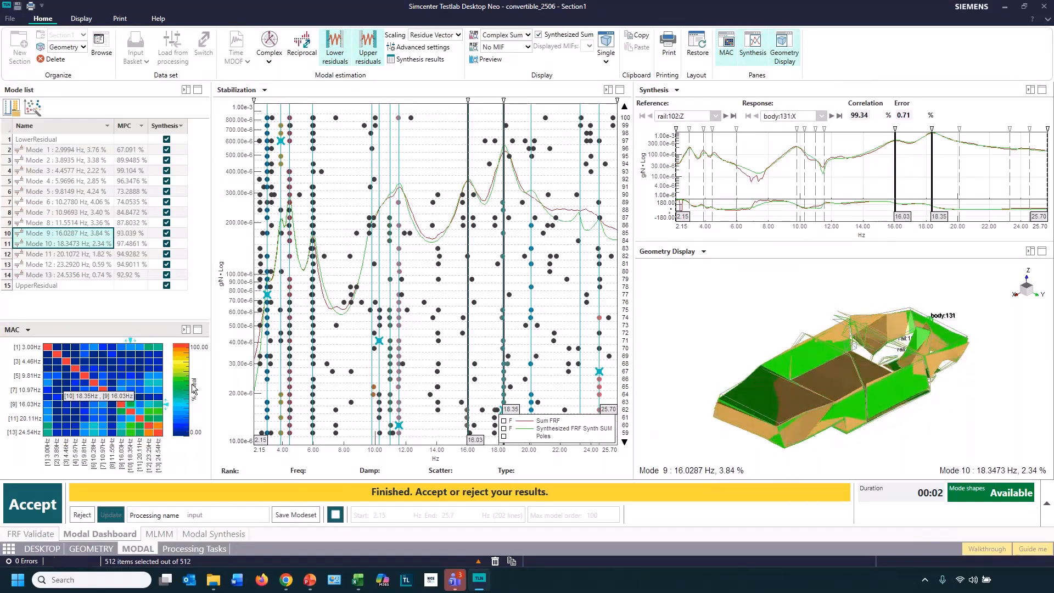
click(86, 376)
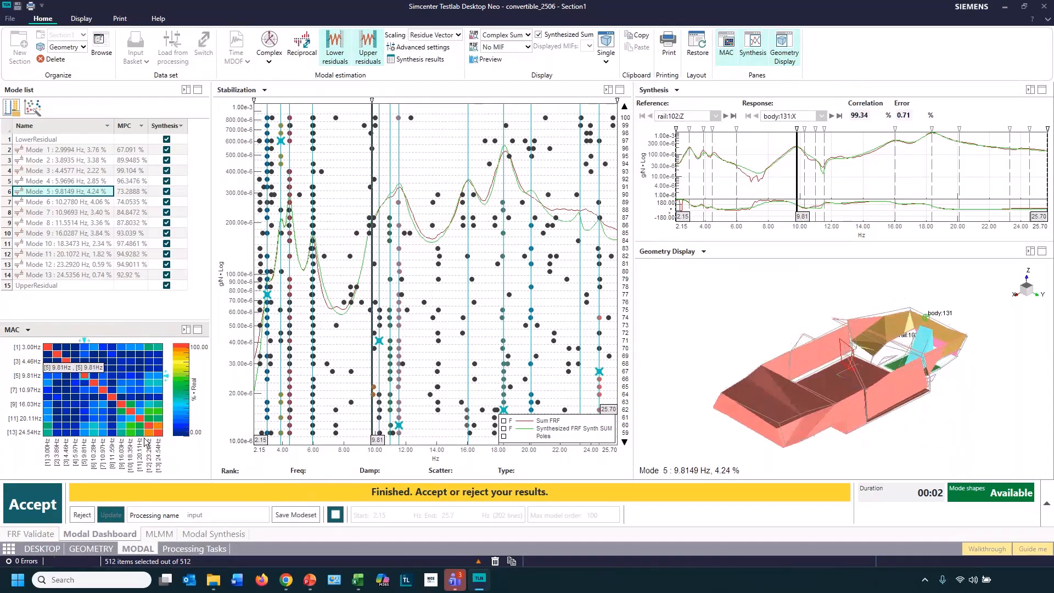
- Animate the Mode 13 and Mode 11 pair from the MAC matrix and accept the modal estimation results
click(157, 417)
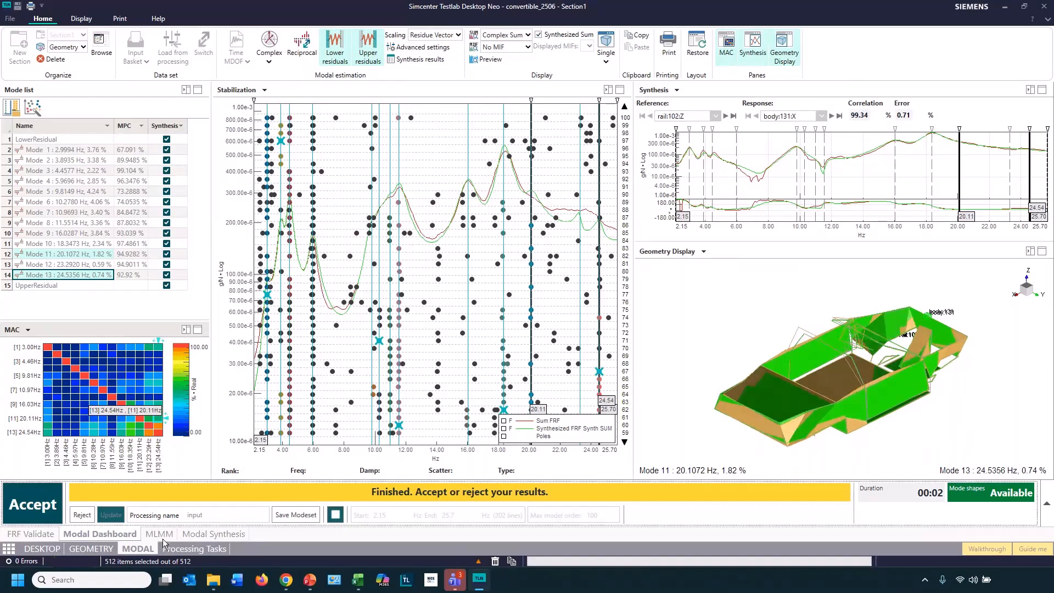
click(54, 520)
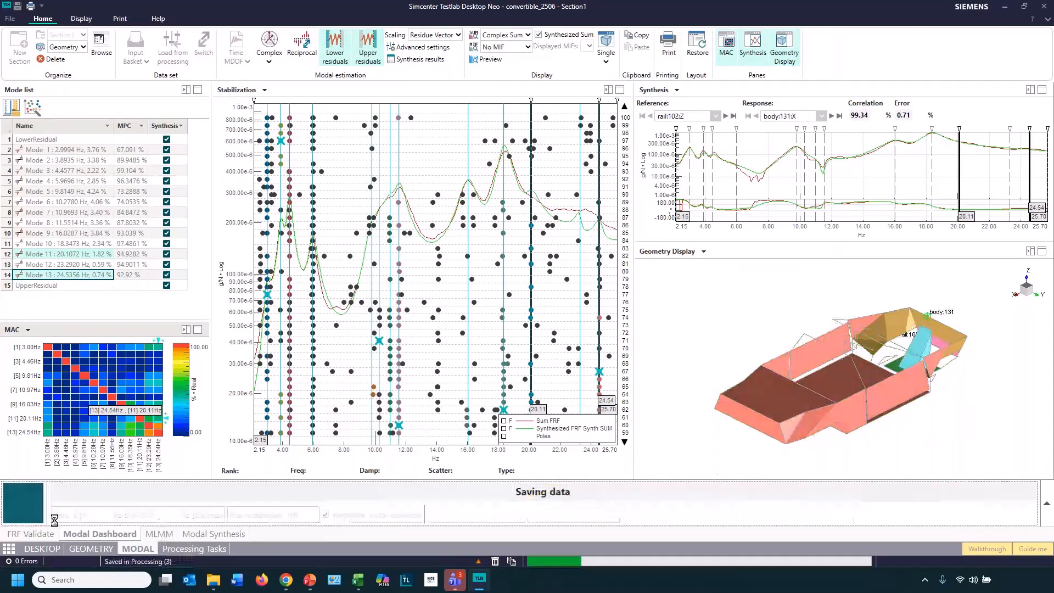
- Run the MLMM estimation from 2.15 to 25.7 Hz with 10 maximum iterations and a minimum cost function variation of 1E-05
click(159, 534)
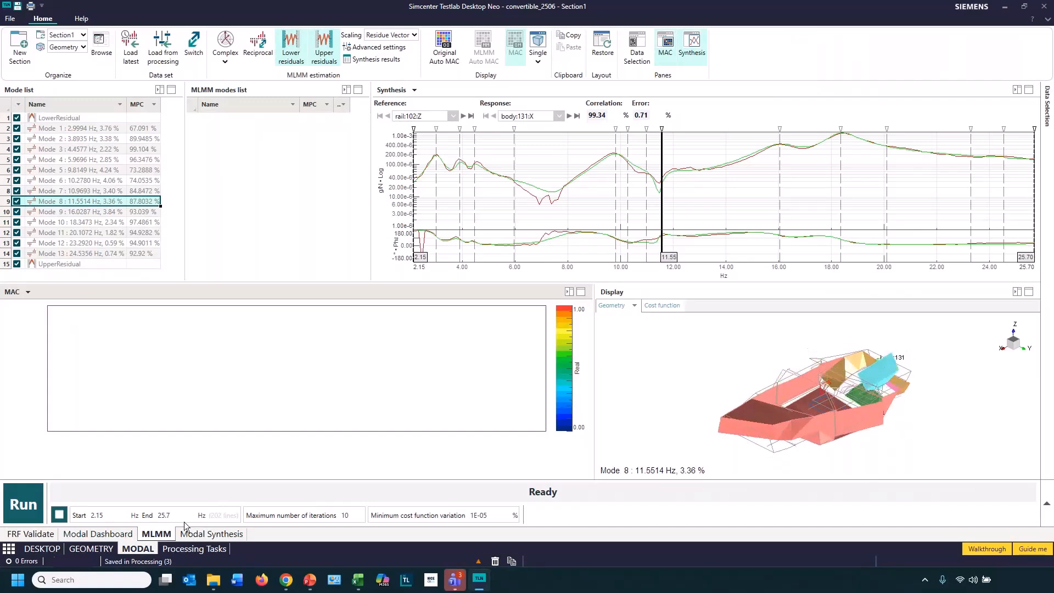
click(352, 515)
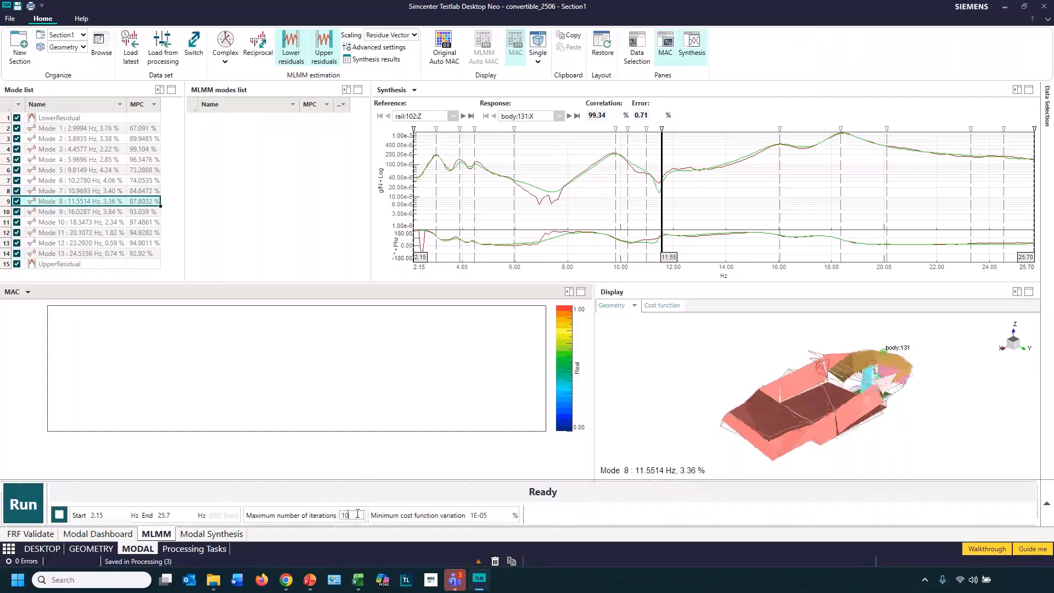
click(485, 511)
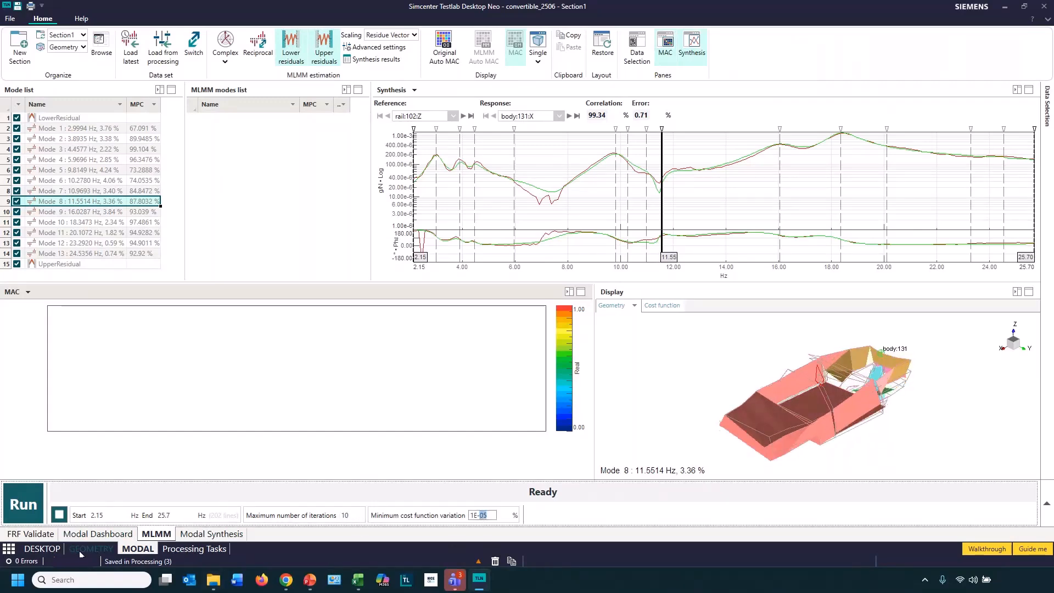
click(25, 513)
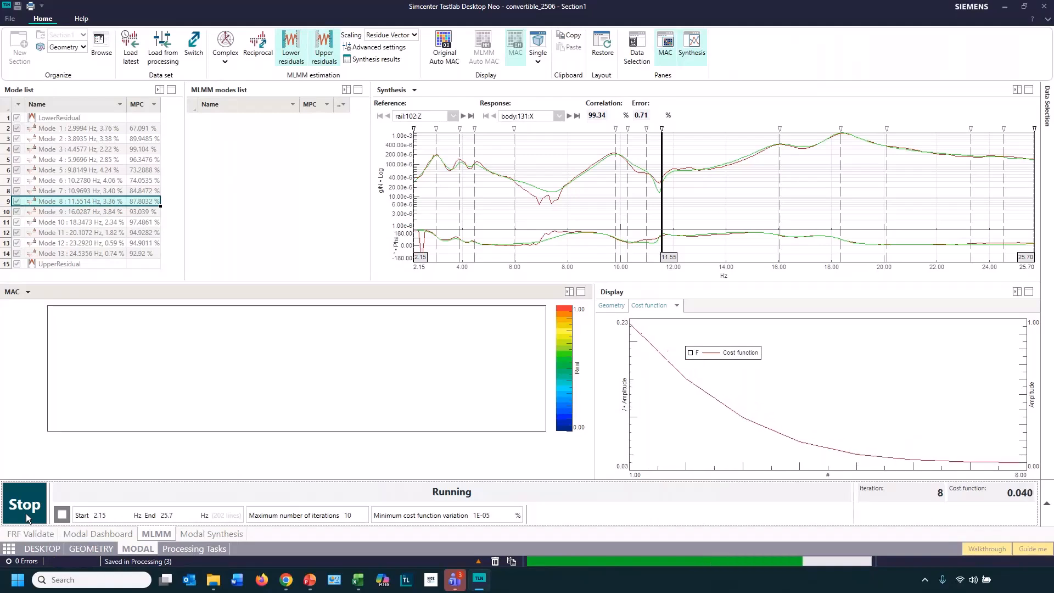
click(25, 505)
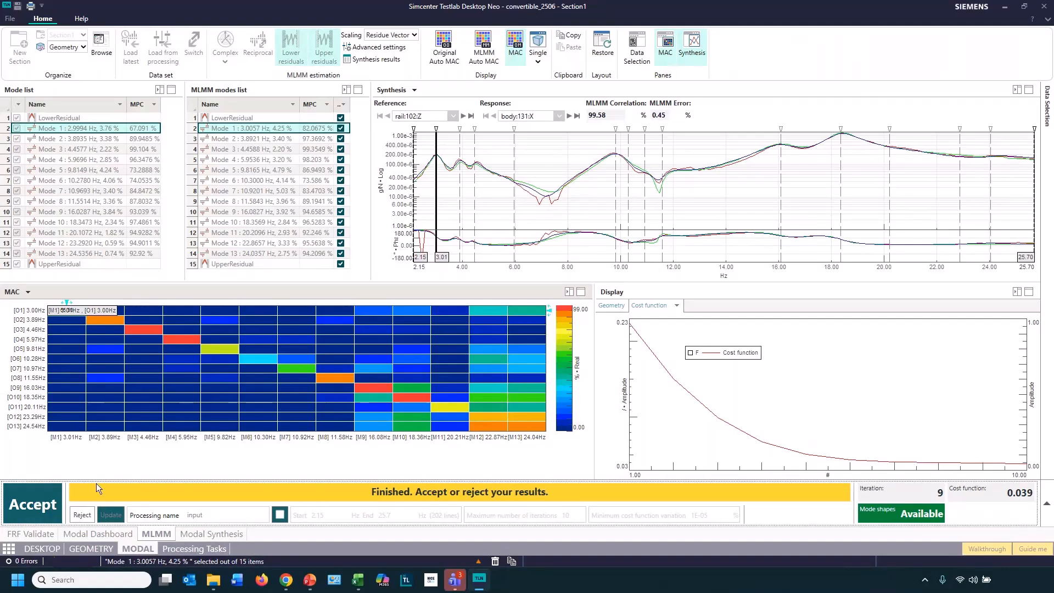
- Compare the MLMM Auto MAC with the MAC between the original and MLMM mode sets
click(485, 58)
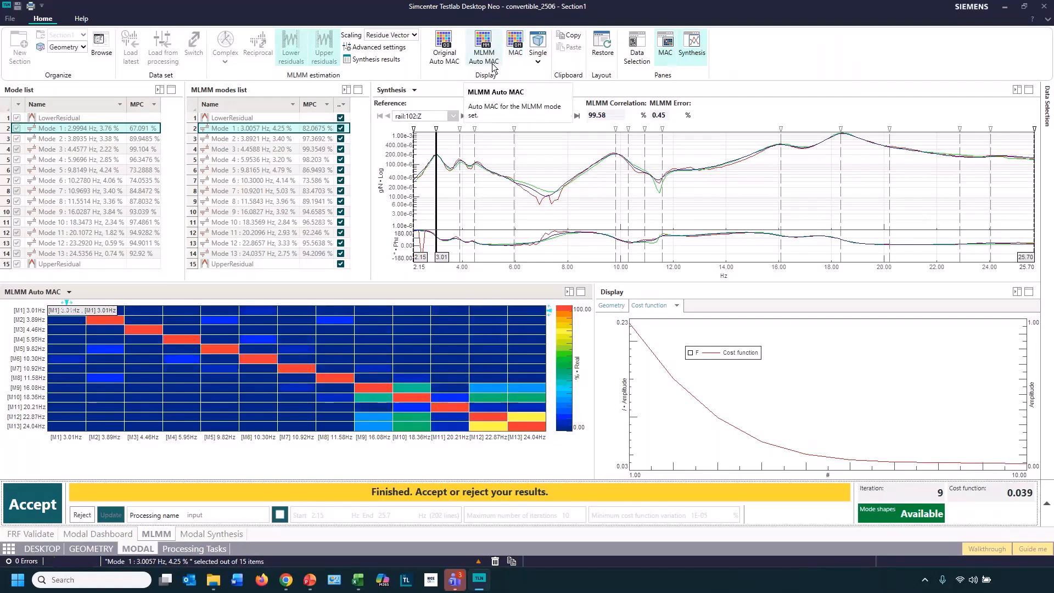
click(515, 50)
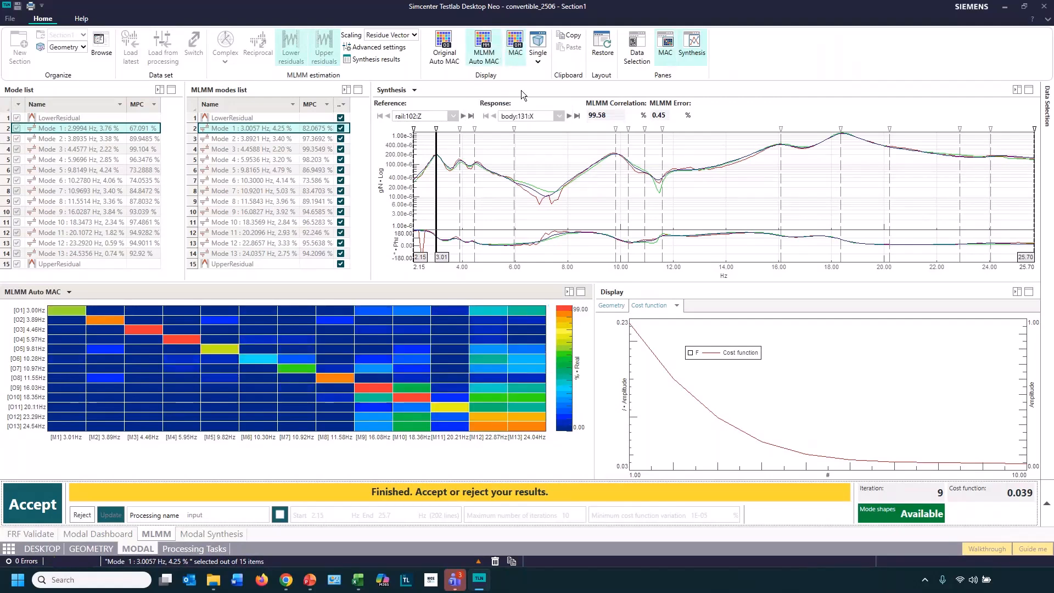
click(387, 370)
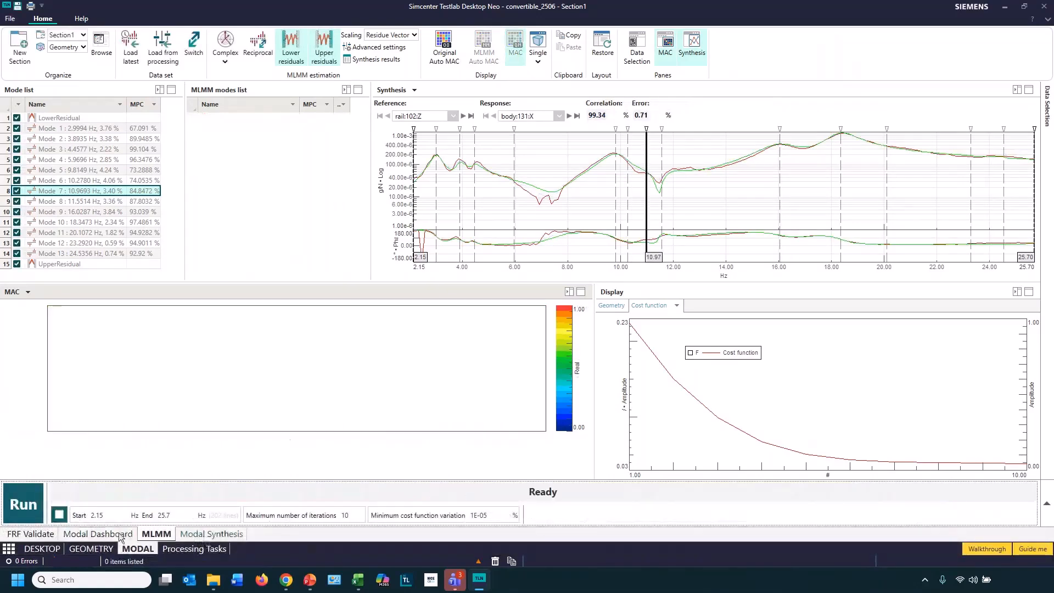
- Open Modal Synthesis and load the latest mode set from the active section
click(219, 535)
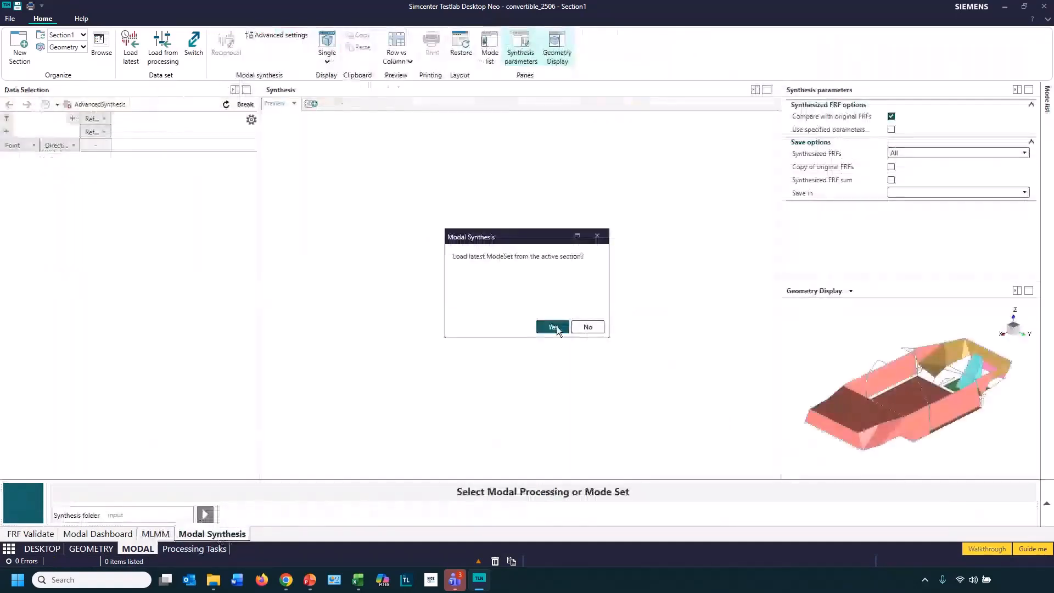
click(553, 327)
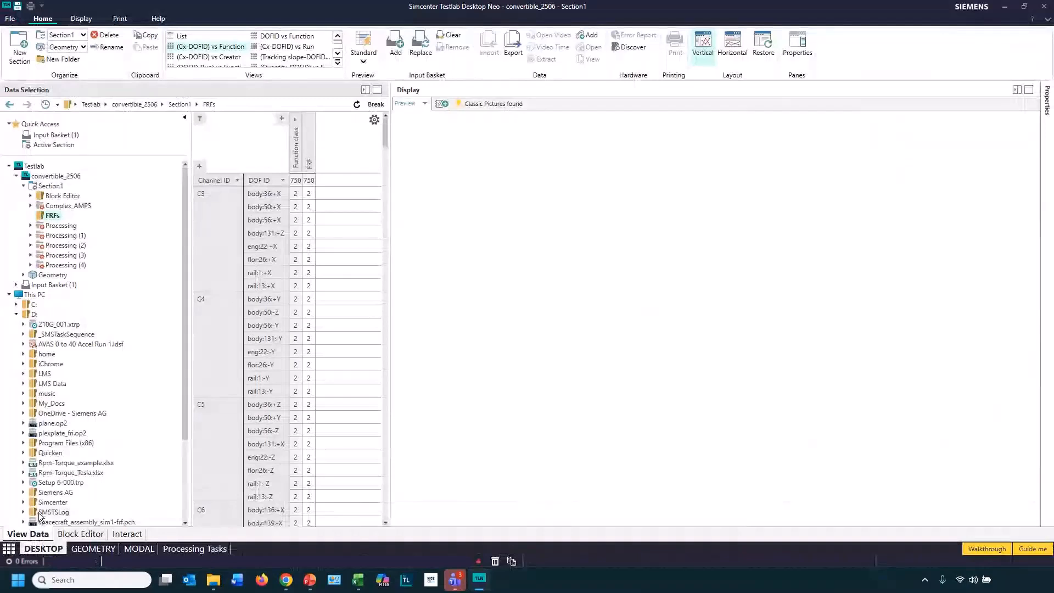
- Replace the Input Basket contents with turbodata.ldsf from the RPM extraction section of Modal Impact_2022_2606 in the D: tmp folder
scroll(97, 439, down, 4)
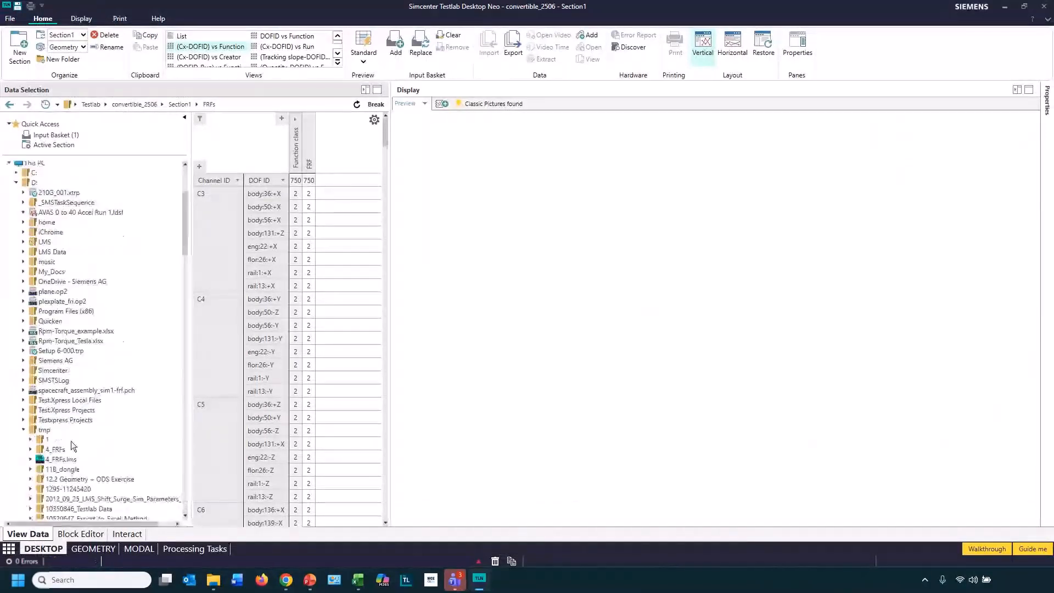
scroll(72, 442, down, 20)
click(99, 379)
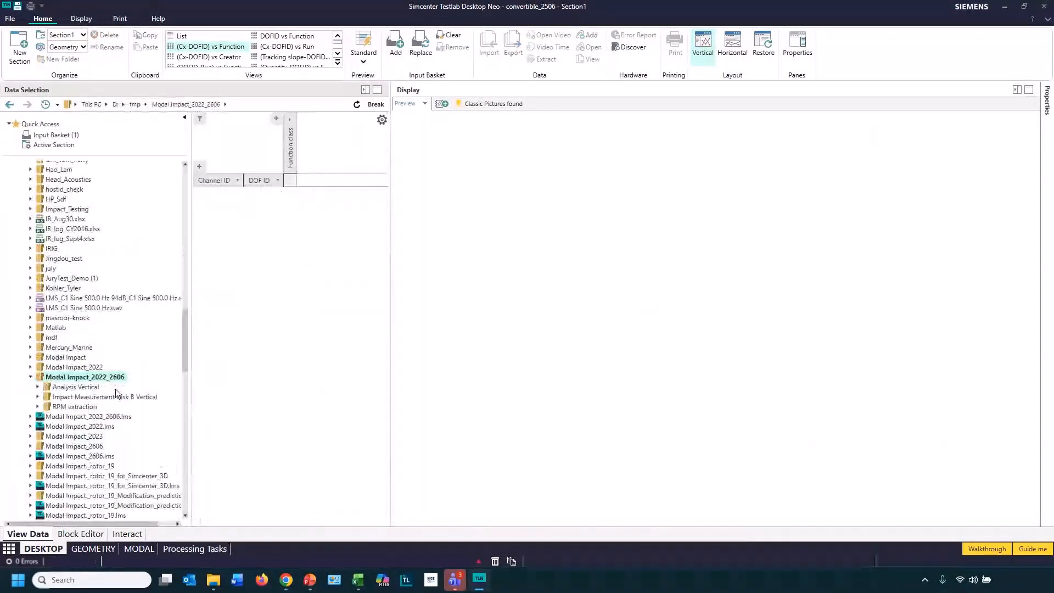
click(76, 407)
click(84, 416)
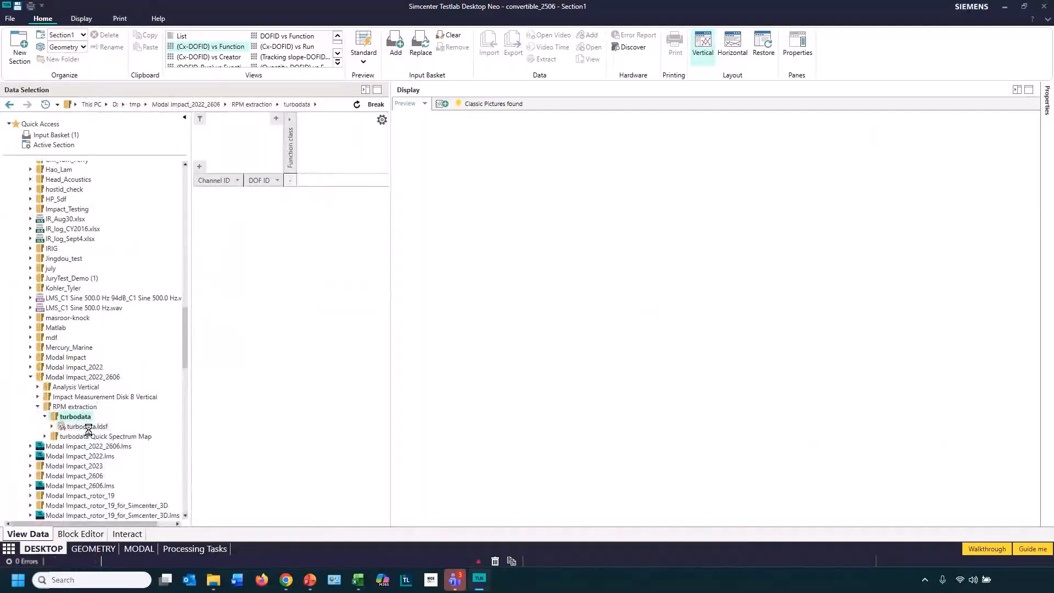
click(88, 428)
right_click(88, 428)
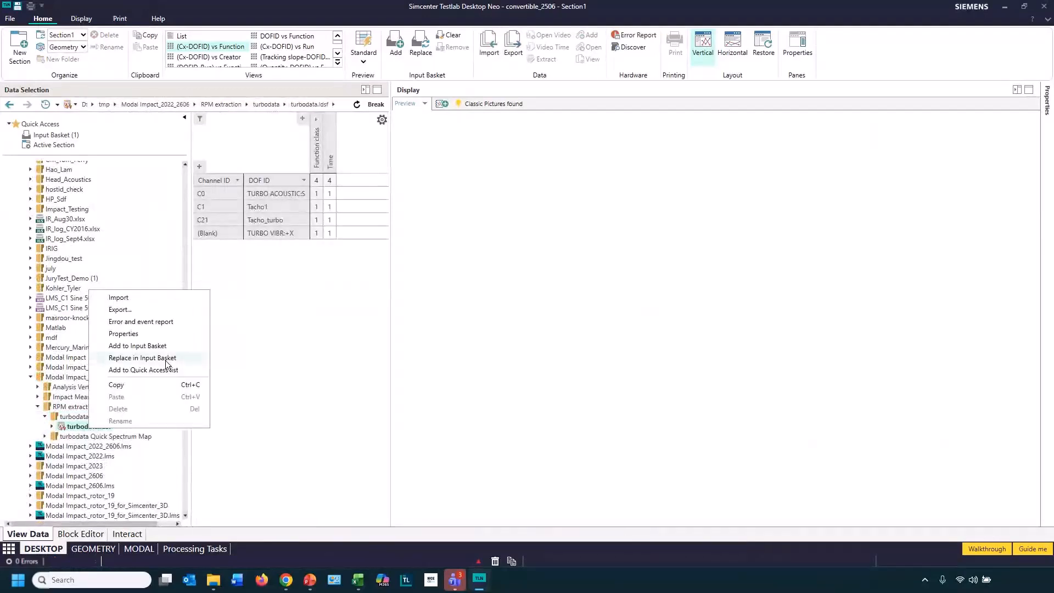
click(146, 360)
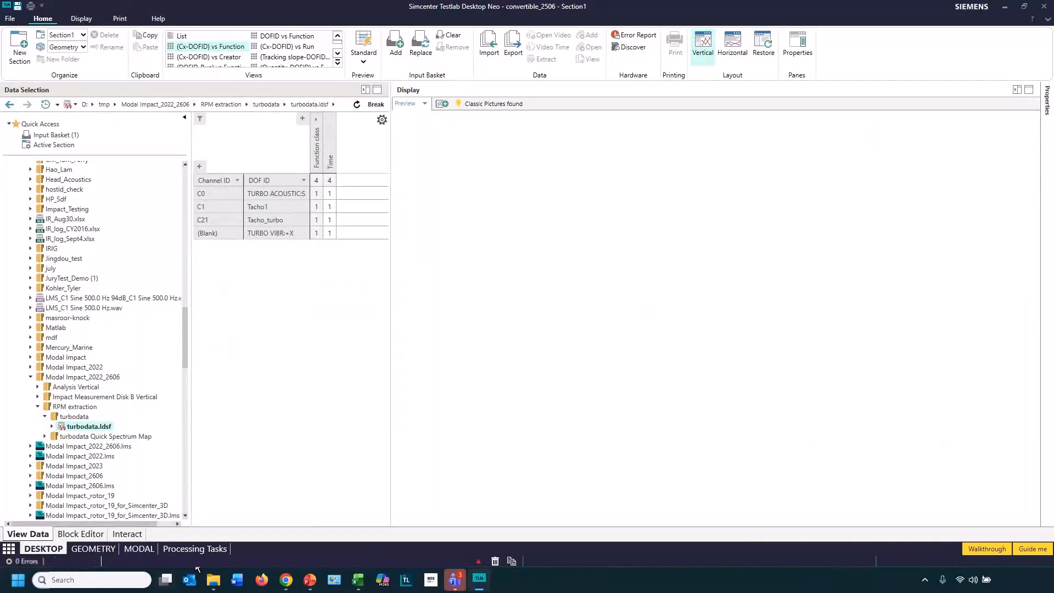
- Open the Extract RPM processing task and display the quick spectrum map for the TURBO ACOUSTIC:S channel
click(195, 548)
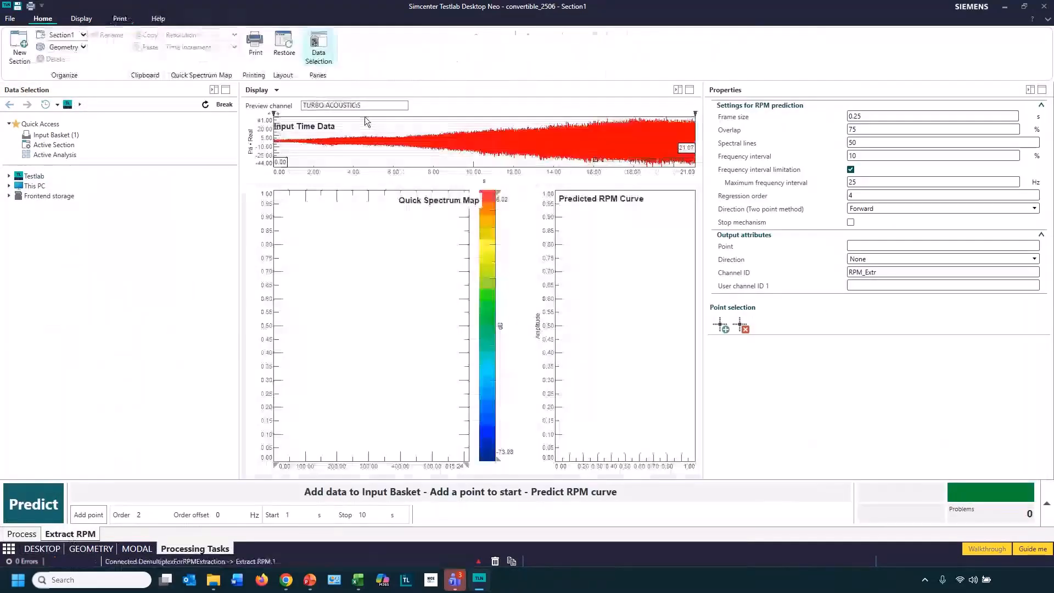
click(82, 18)
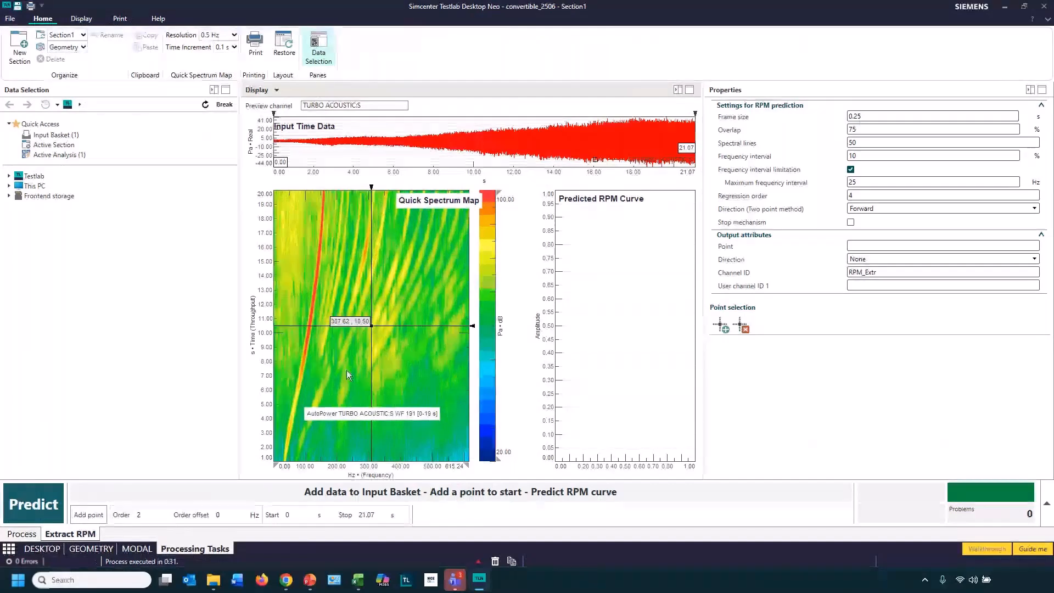
click(328, 109)
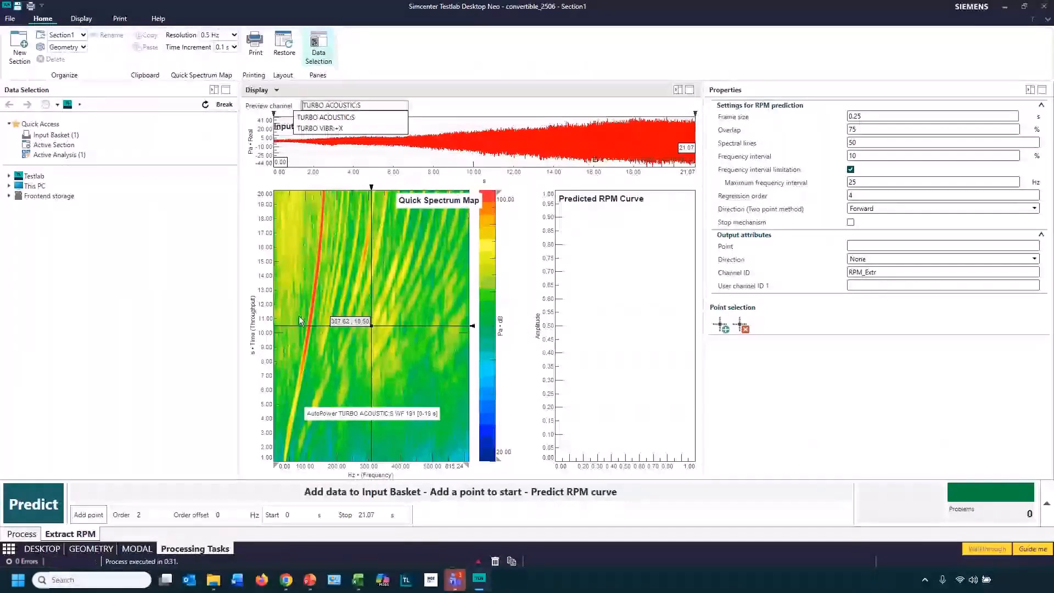
click(335, 379)
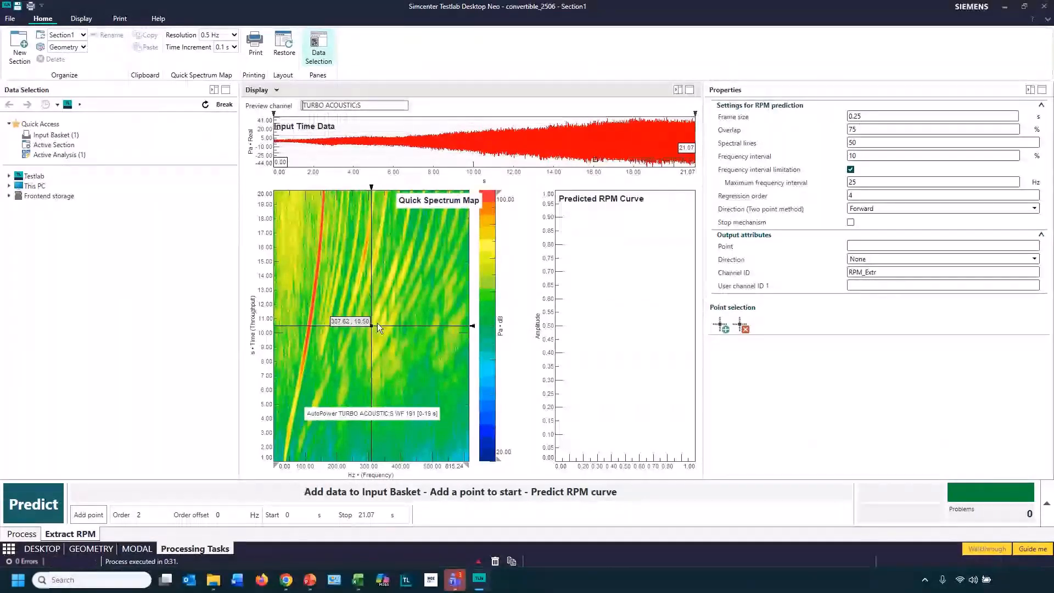
- Add a point on the dominant order line at 116.35 Hz and 11.23 s and predict the order 2 RPM curve
drag(372, 325, 310, 317)
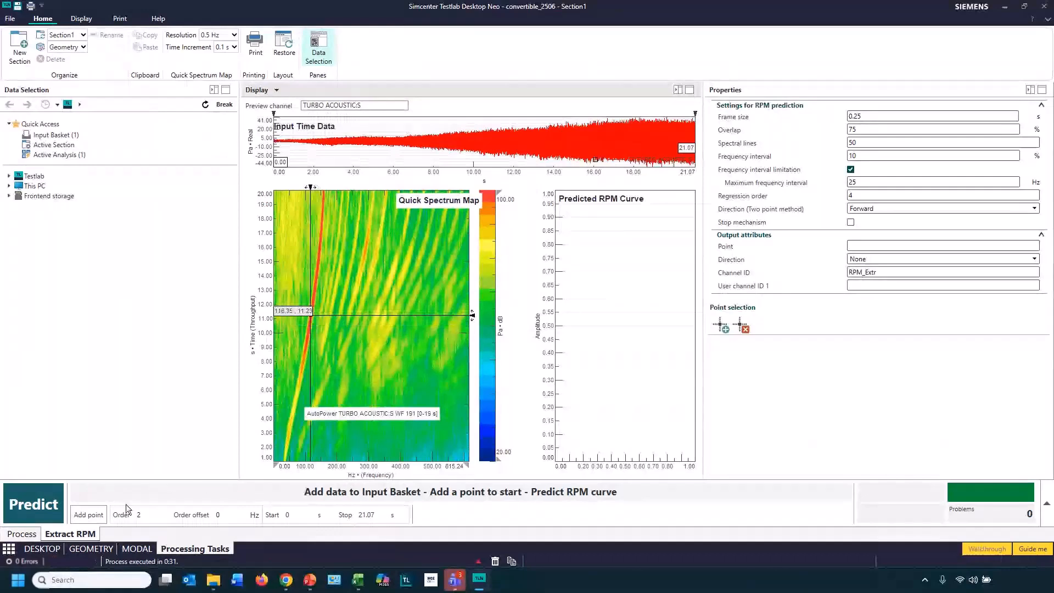
click(102, 520)
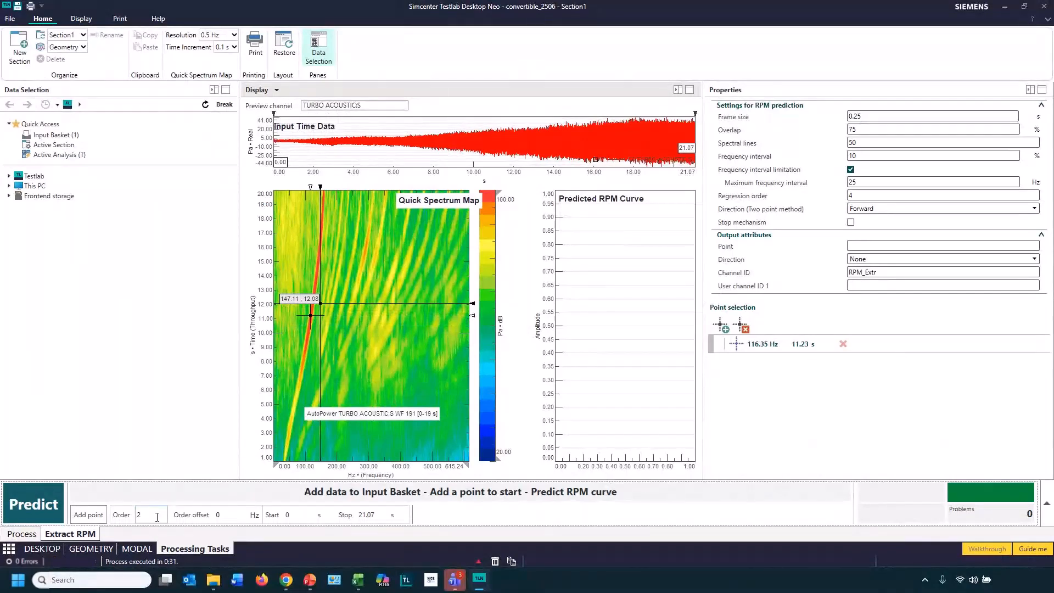
click(41, 506)
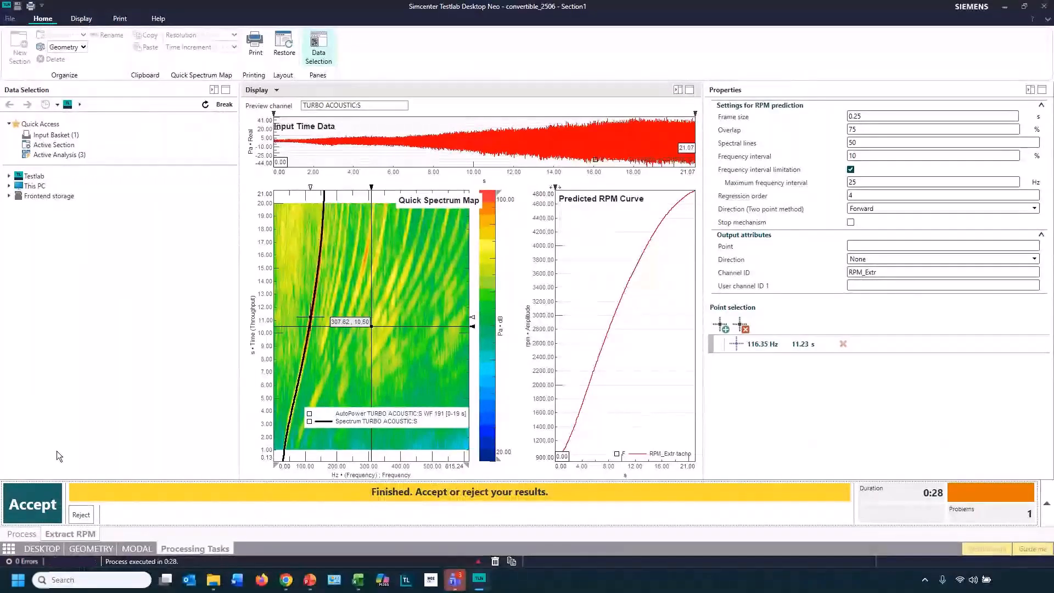
- Accept the predicted RPM curve and expand Section1 of convertible_2506 to list its stored data
click(27, 504)
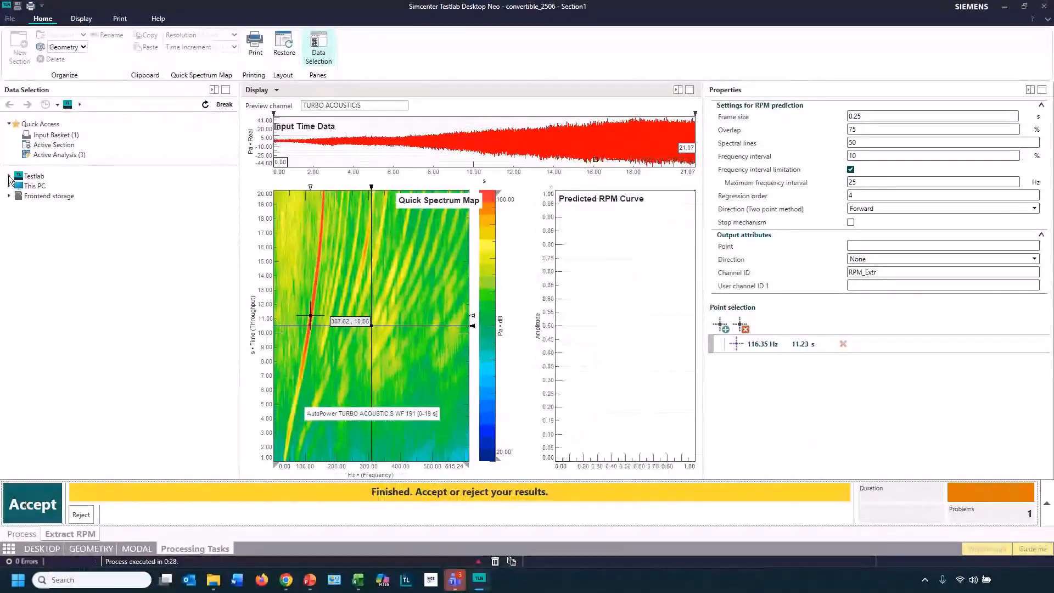
click(9, 177)
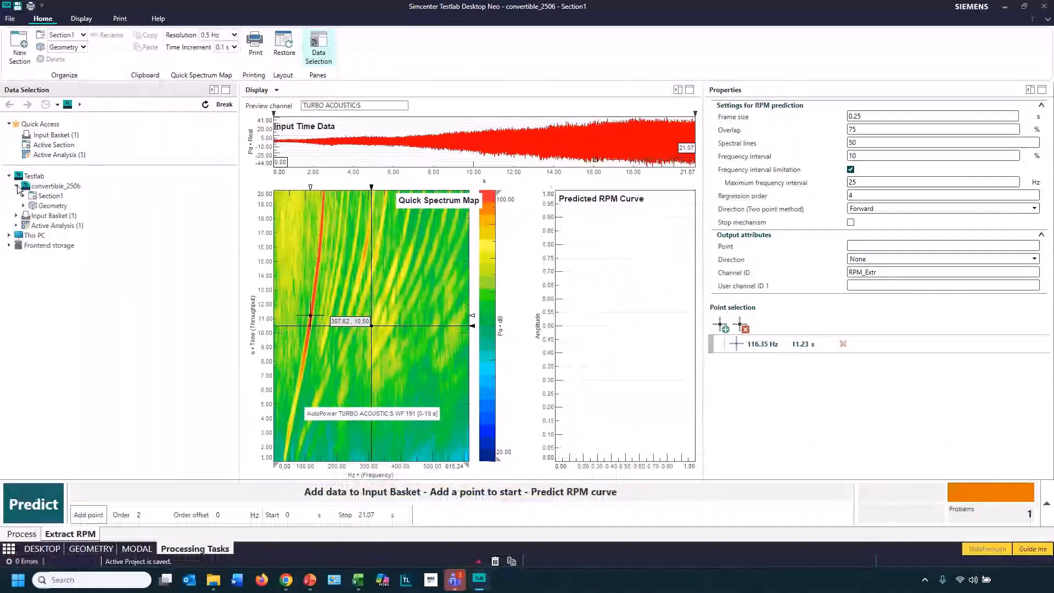
click(23, 196)
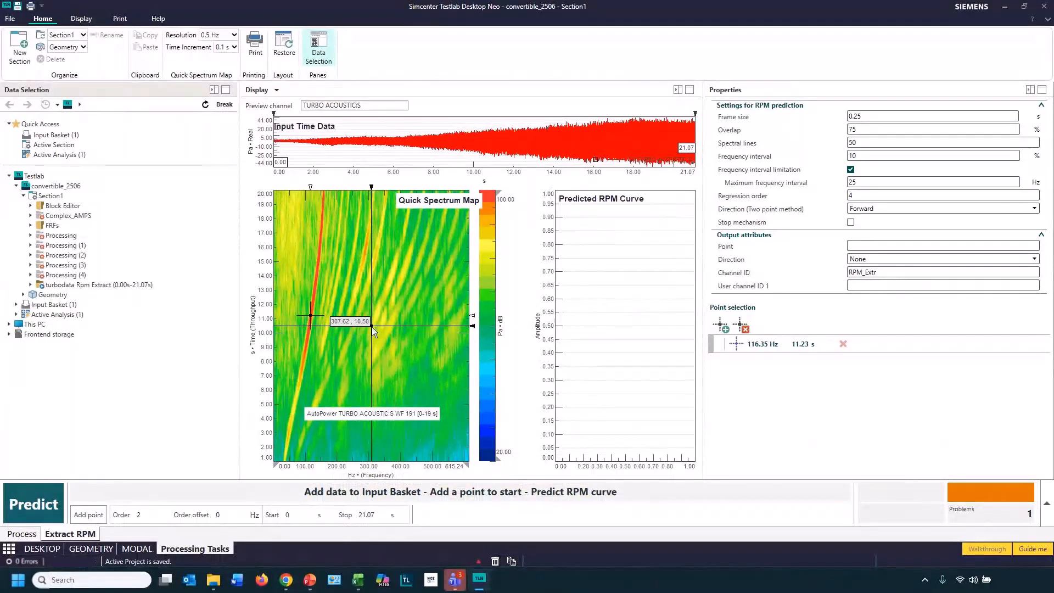
- Add two more points on the dominant order line, at 76.65 Hz and 6.42 s and at 147.42 Hz and 16.77 s
drag(371, 327, 298, 385)
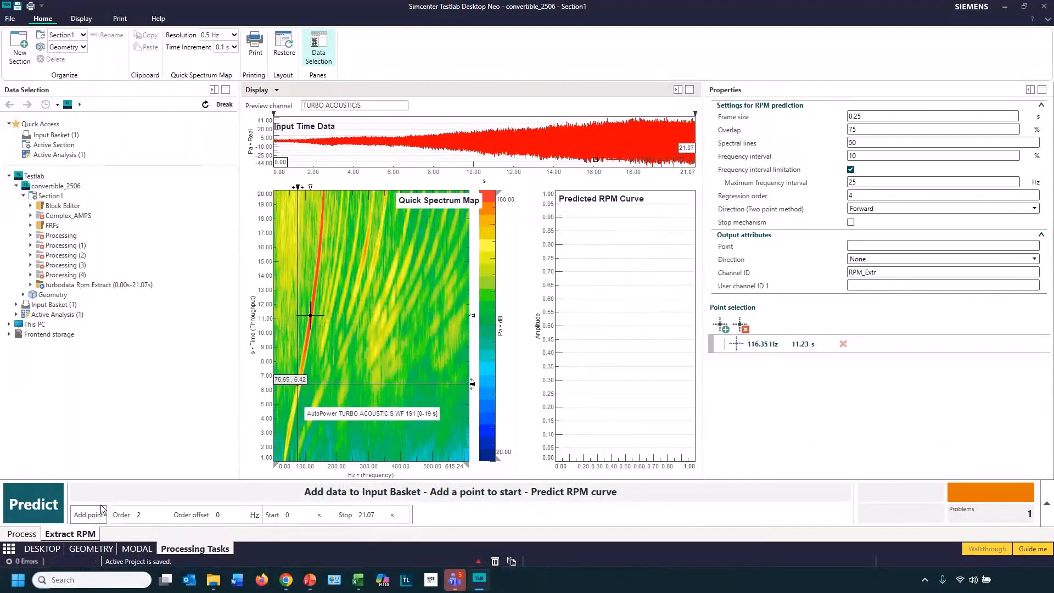
click(101, 510)
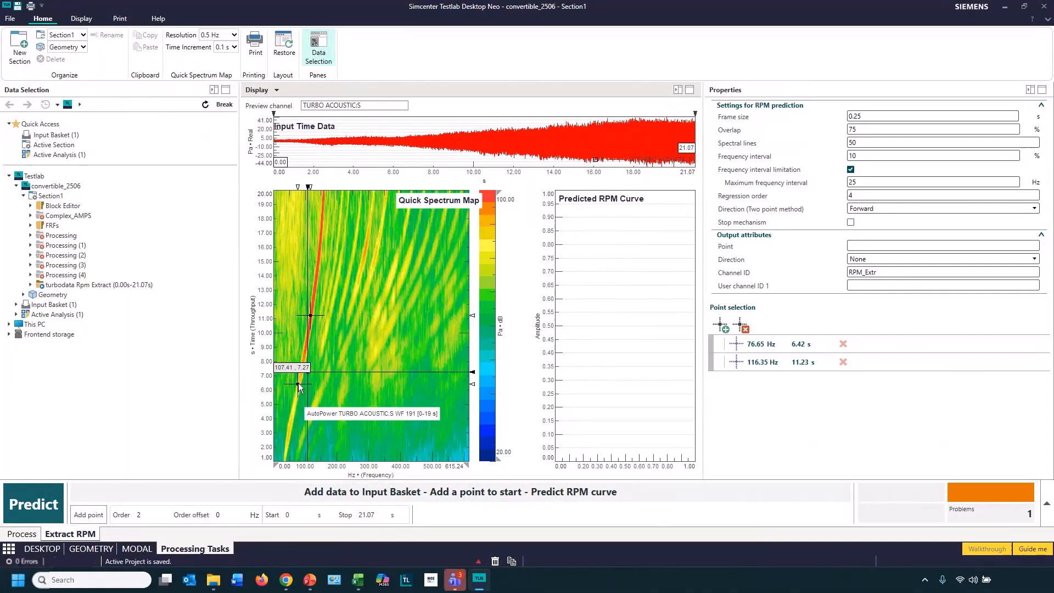
drag(308, 379, 320, 236)
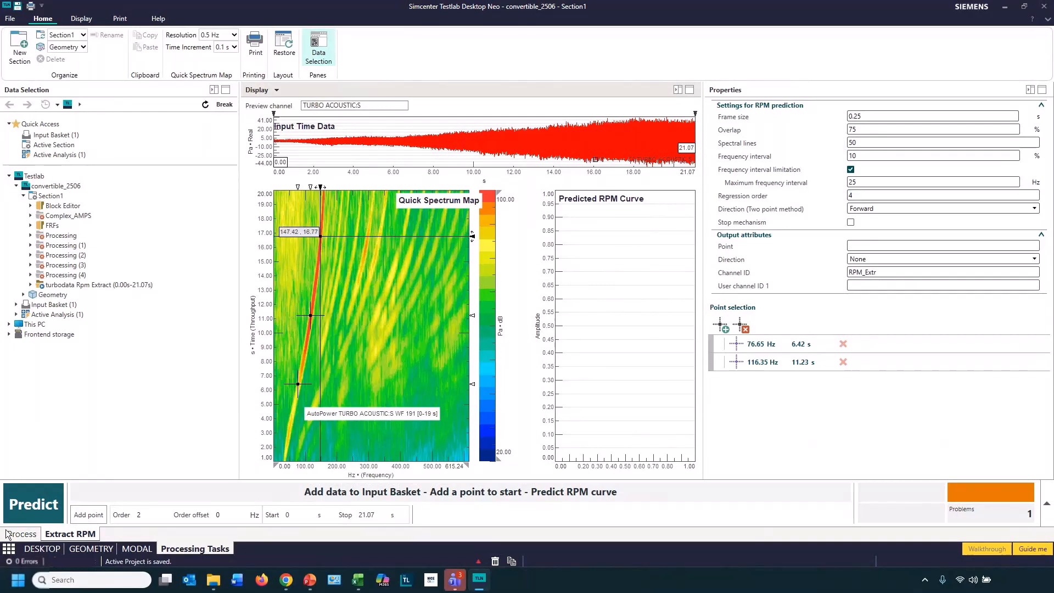
click(92, 515)
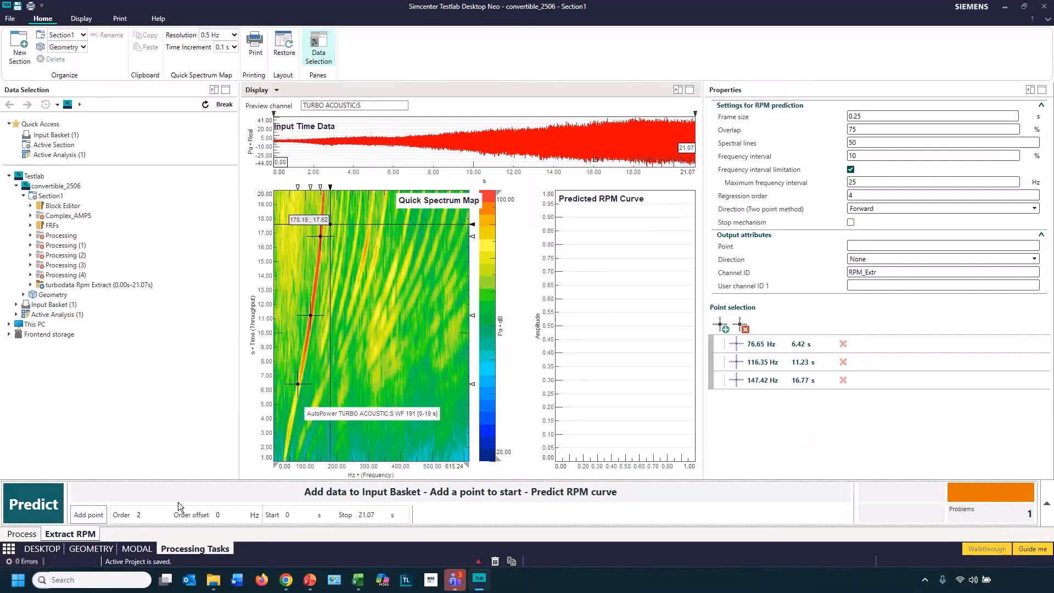
- Predict the RPM curve from the three selected points and review the curve together with the point list
click(65, 505)
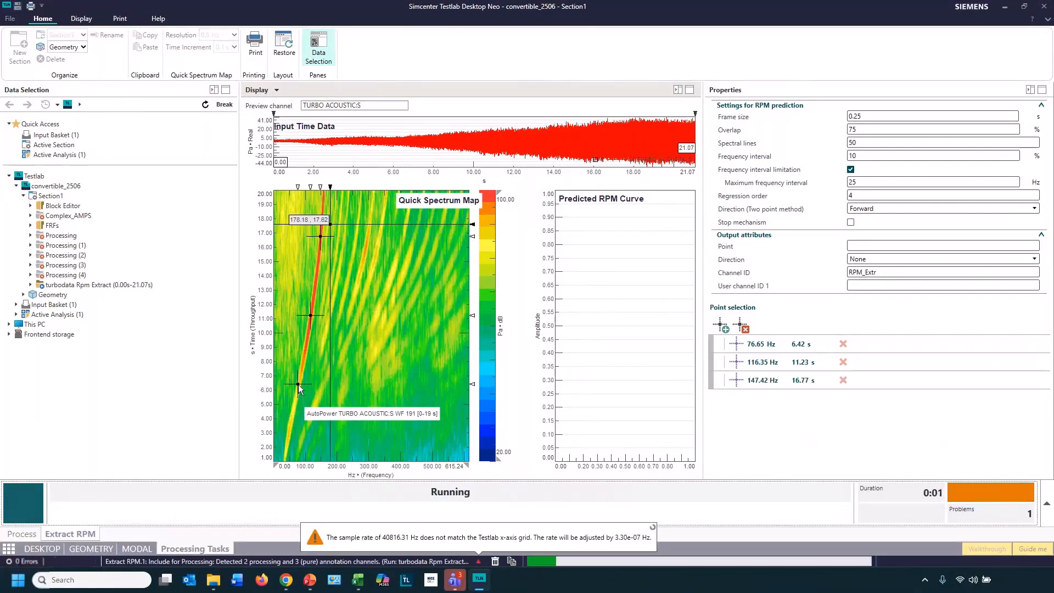
click(375, 334)
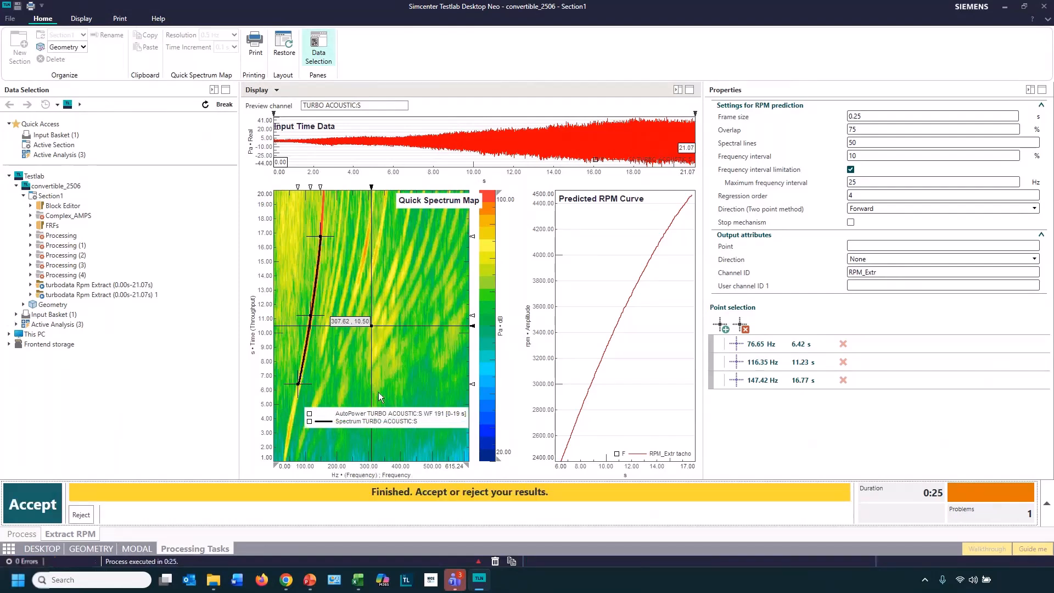
click(81, 515)
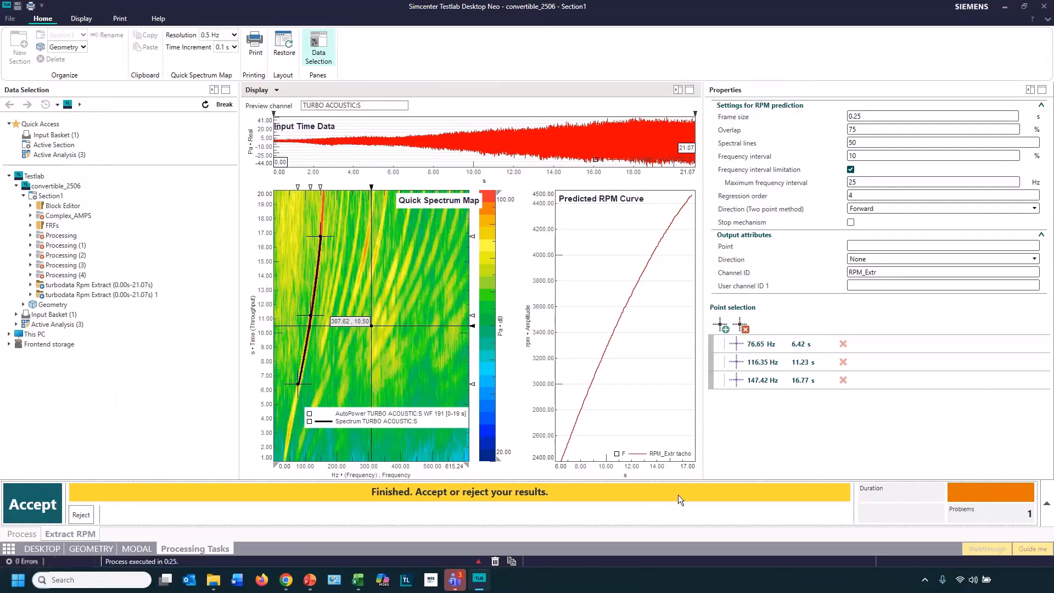
click(843, 361)
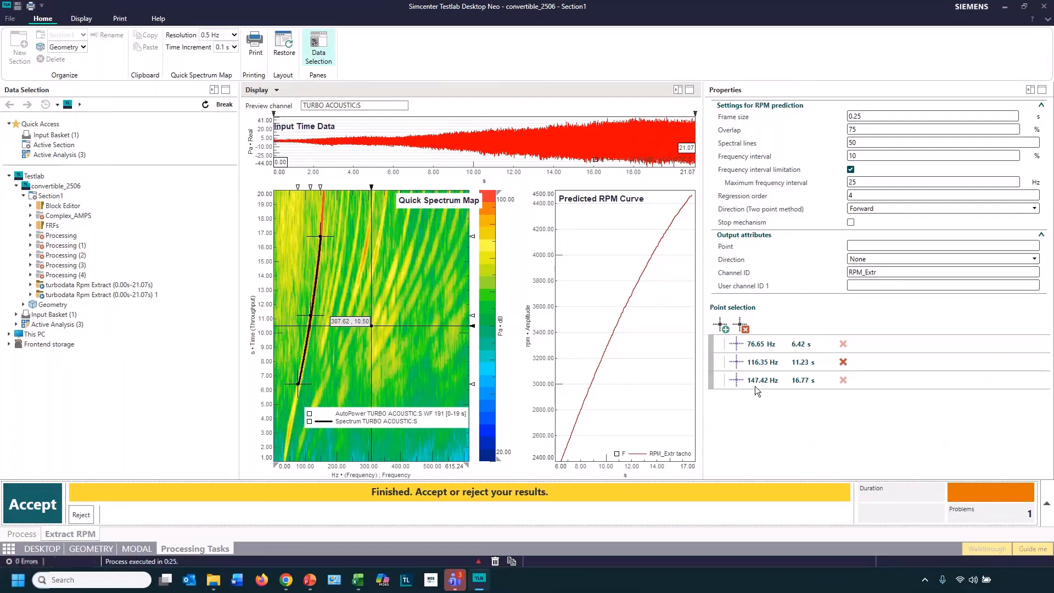